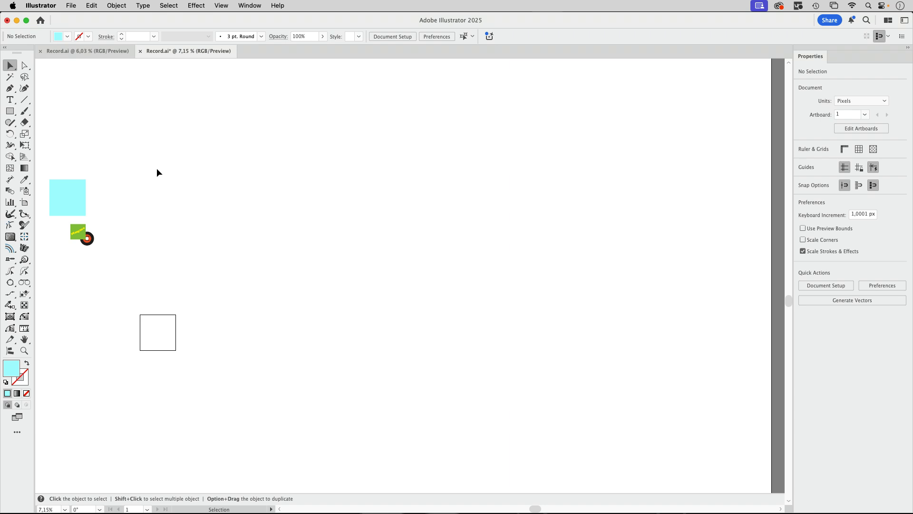
# - Inspect the cyan square's dimensions and position in its transform settings
pyautogui.click(82, 205)
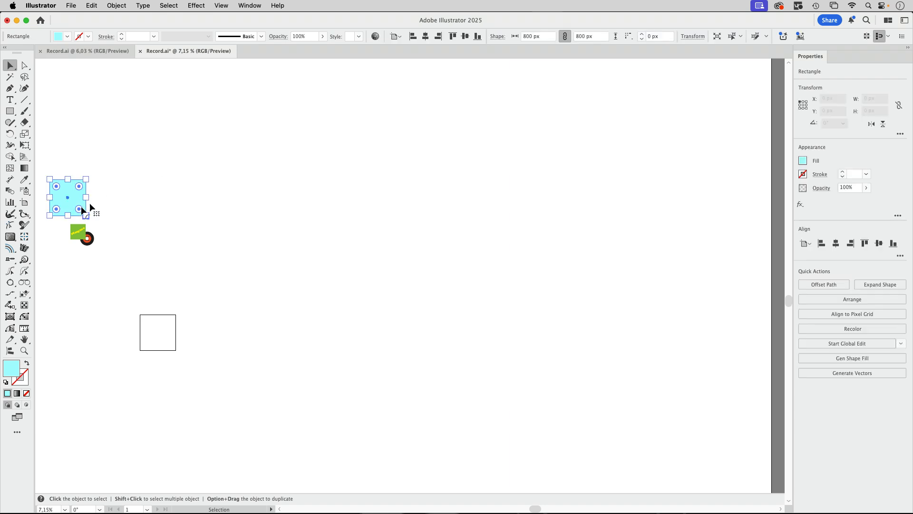
pyautogui.click(134, 195)
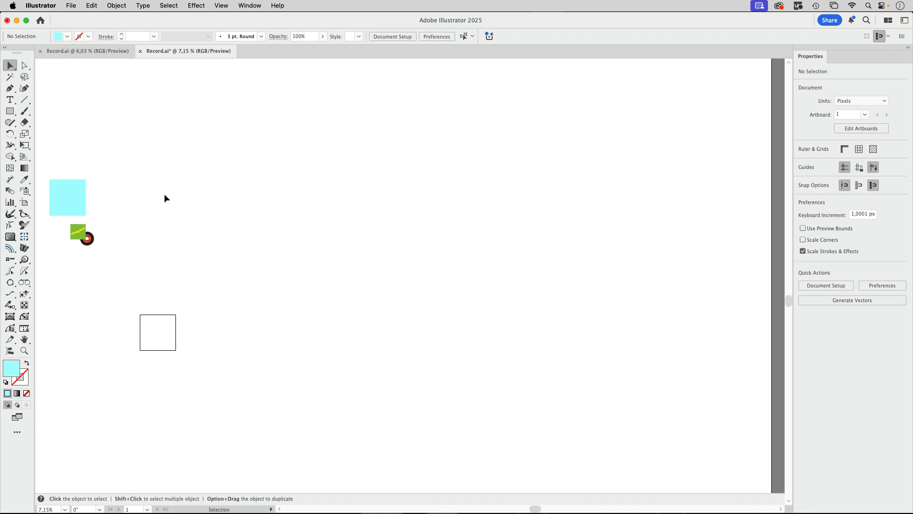
pyautogui.click(77, 206)
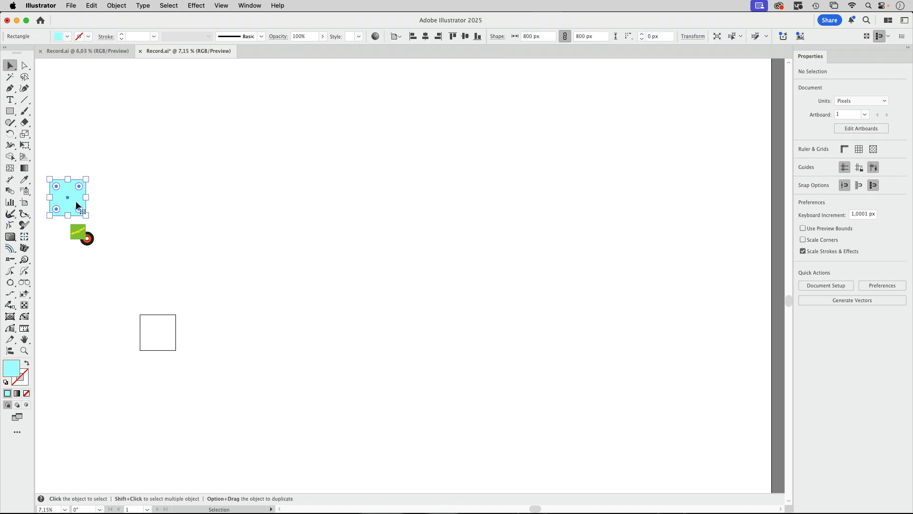
pyautogui.click(198, 179)
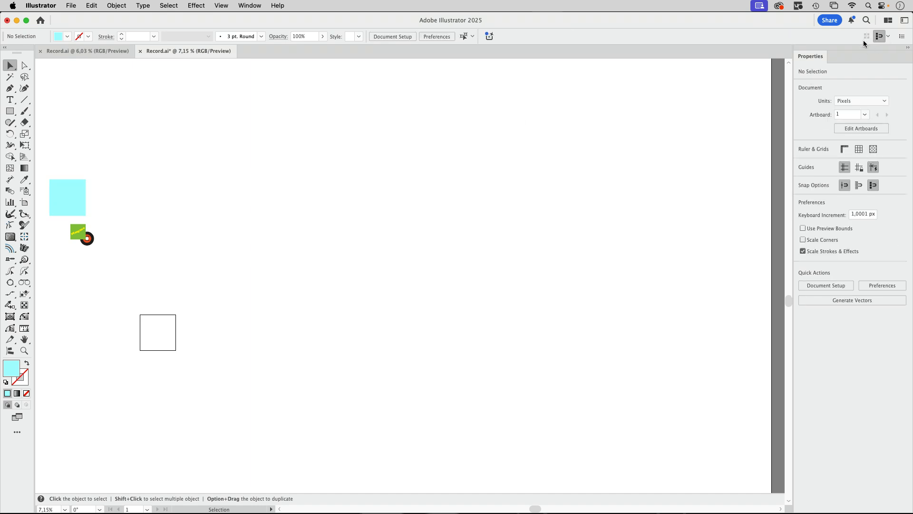
pyautogui.click(74, 207)
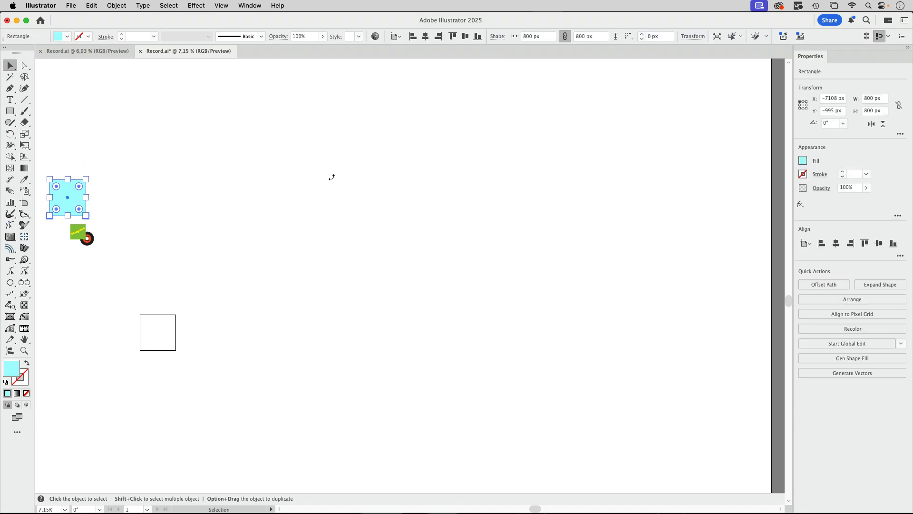
pyautogui.click(692, 36)
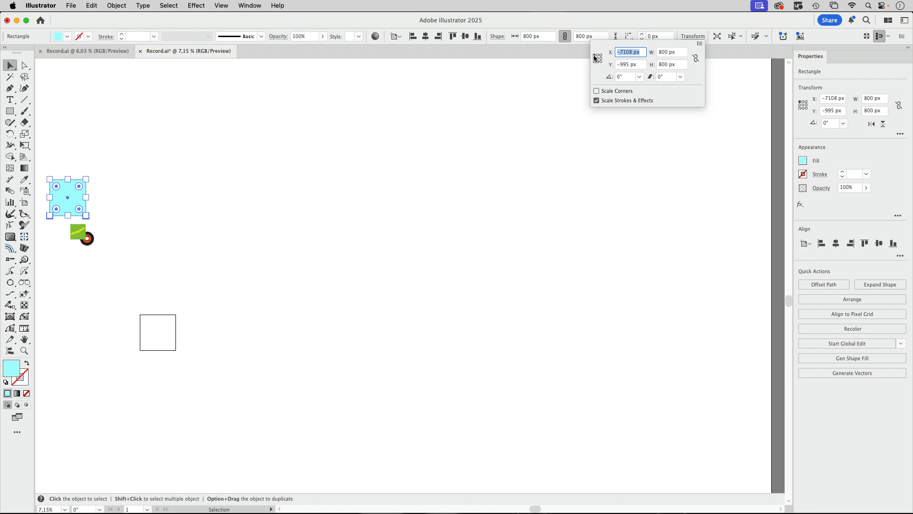
pyautogui.click(612, 24)
pyautogui.click(106, 211)
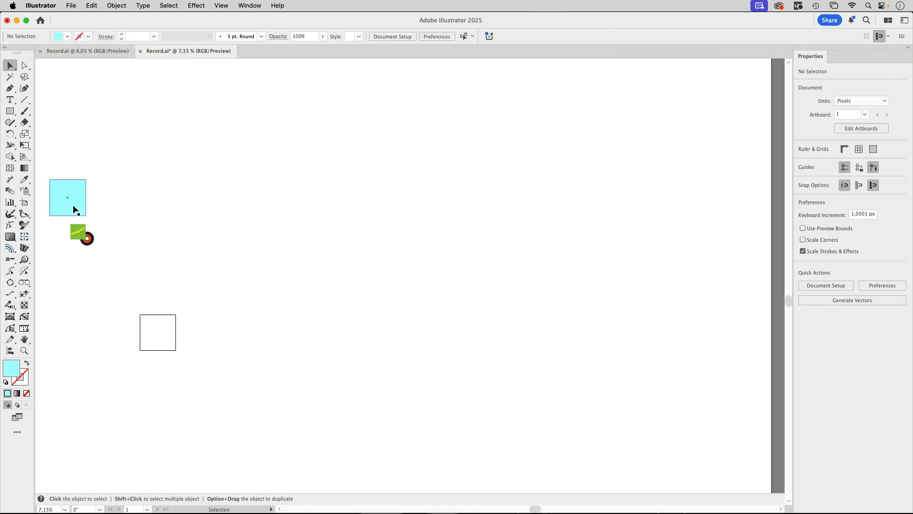
# - Duplicate the cyan square about 889 px horizontally and repeat the copy until a row of 17 squares is made
pyautogui.moveTo(74, 206); pyautogui.dragTo(114, 207)
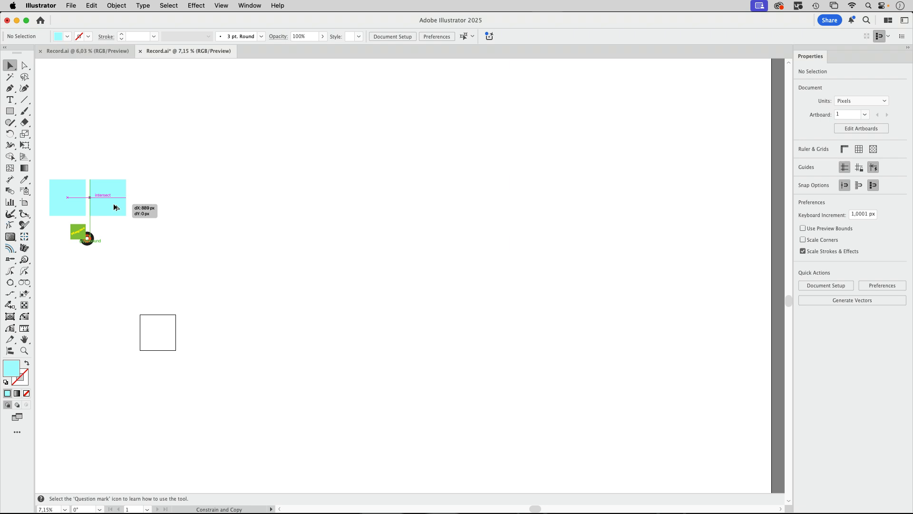
pyautogui.moveTo(115, 207); pyautogui.dragTo(115, 207)
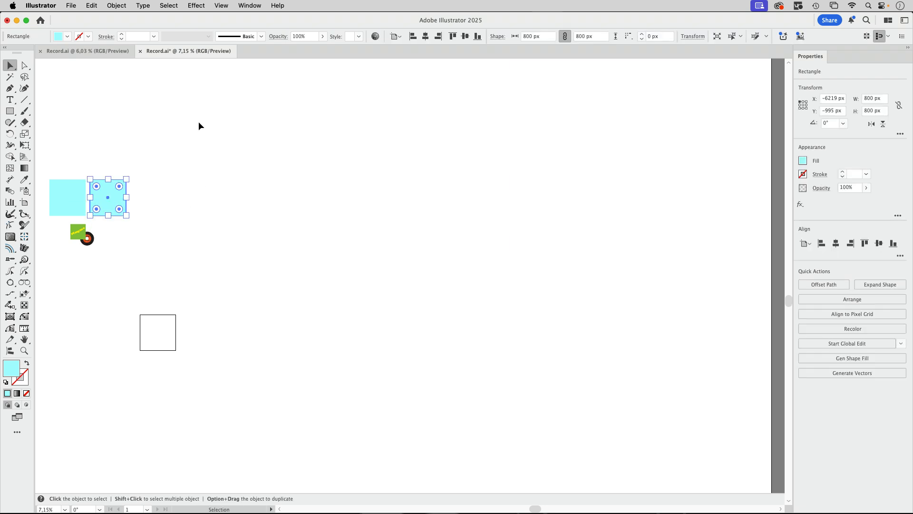
pyautogui.press('super+d')
pyautogui.press('super+d')
pyautogui.press('super+d')
pyautogui.press('super+d')
pyautogui.press('super+d')
pyautogui.press('super+d')
pyautogui.press('super+d')
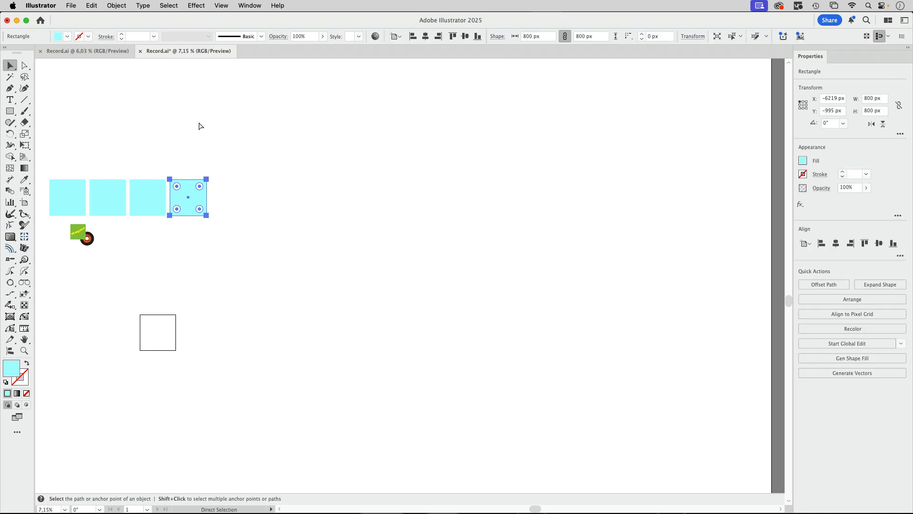
pyautogui.press('super+d')
pyautogui.press('super+d')
pyautogui.press('super+d')
pyautogui.press('super+d')
pyautogui.press('super+d')
pyautogui.press('super+d')
pyautogui.press('super+d')
pyautogui.press('super+d')
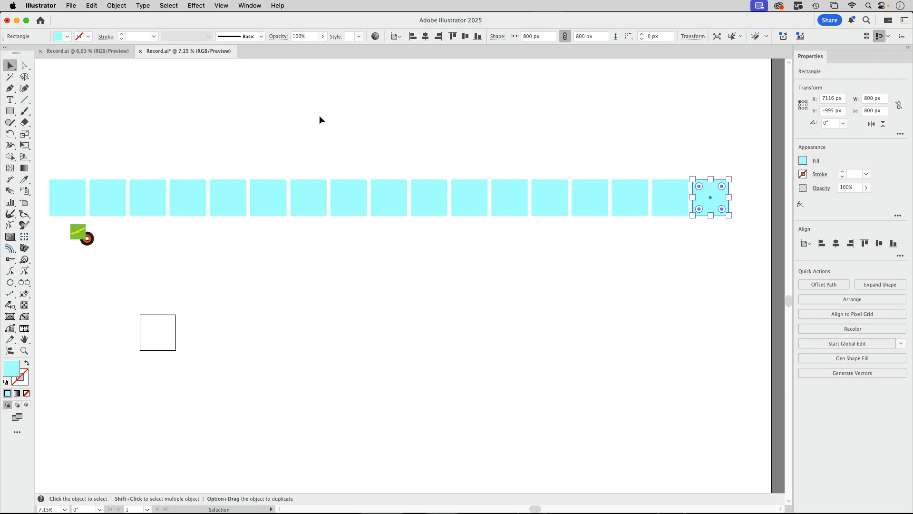
# - Select the whole row of cyan squares and convert them to artboards
pyautogui.click(96, 136)
pyautogui.moveTo(47, 153); pyautogui.dragTo(720, 202)
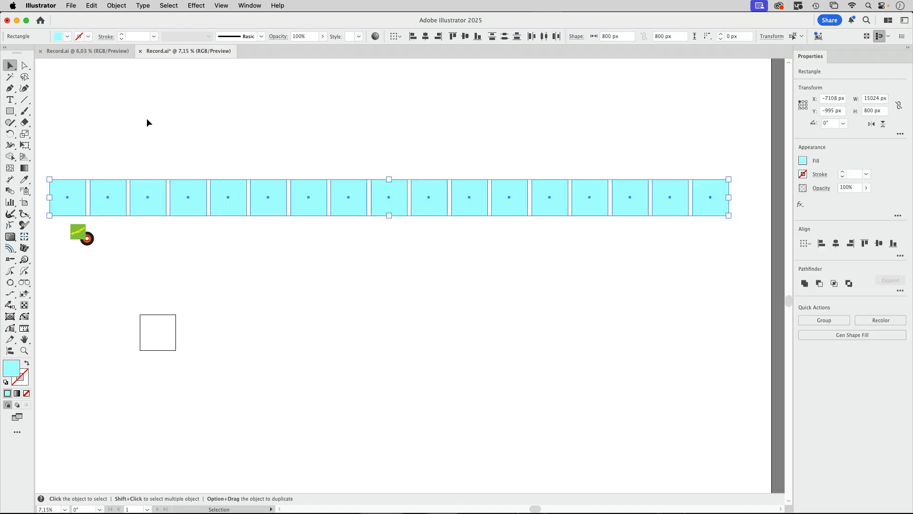
pyautogui.click(117, 5)
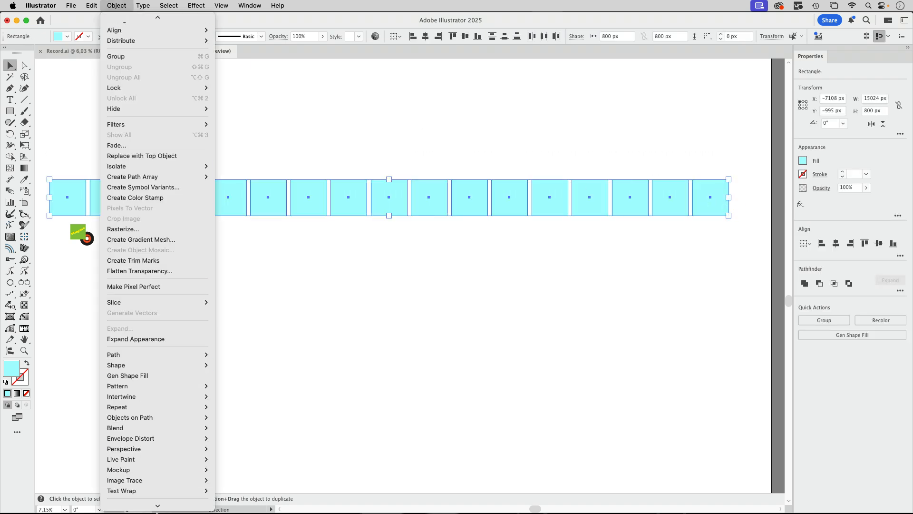
pyautogui.moveTo(140, 478)
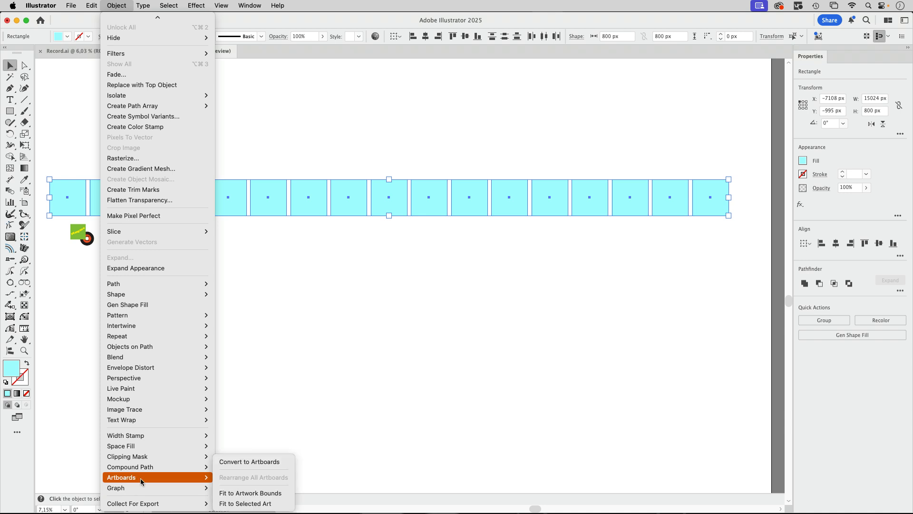
pyautogui.click(243, 461)
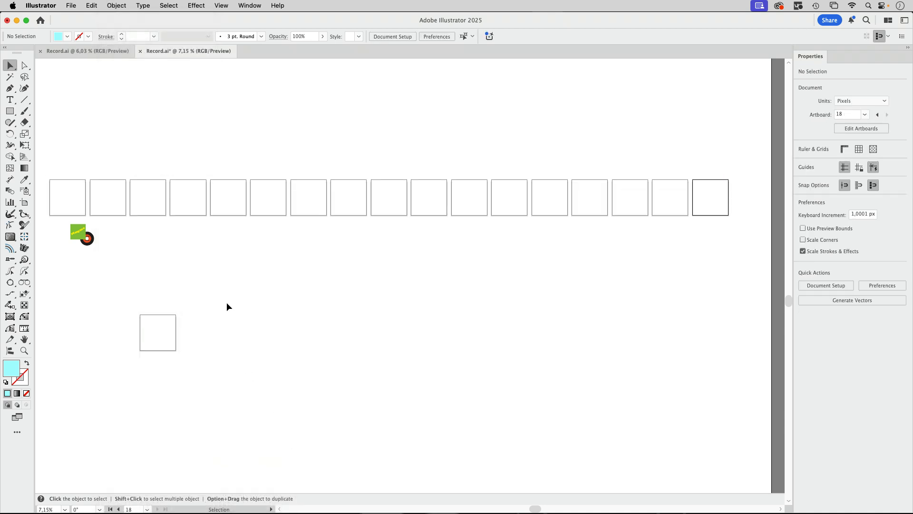
# - Move the vinyl record out from behind the green "play me" sleeve so it sits beside the sleeve
pyautogui.moveTo(116, 277); pyautogui.dragTo(196, 305)
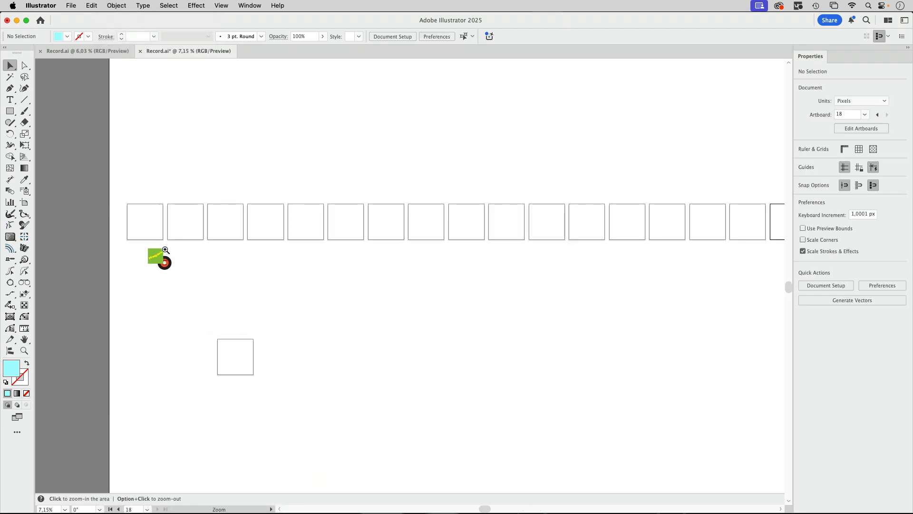
pyautogui.moveTo(138, 239); pyautogui.dragTo(373, 295)
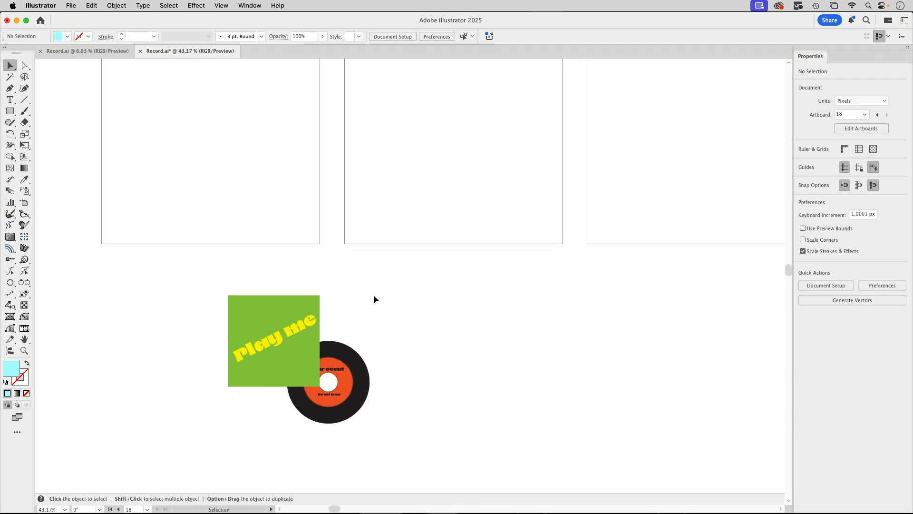
pyautogui.click(353, 390)
pyautogui.moveTo(353, 390); pyautogui.dragTo(395, 323)
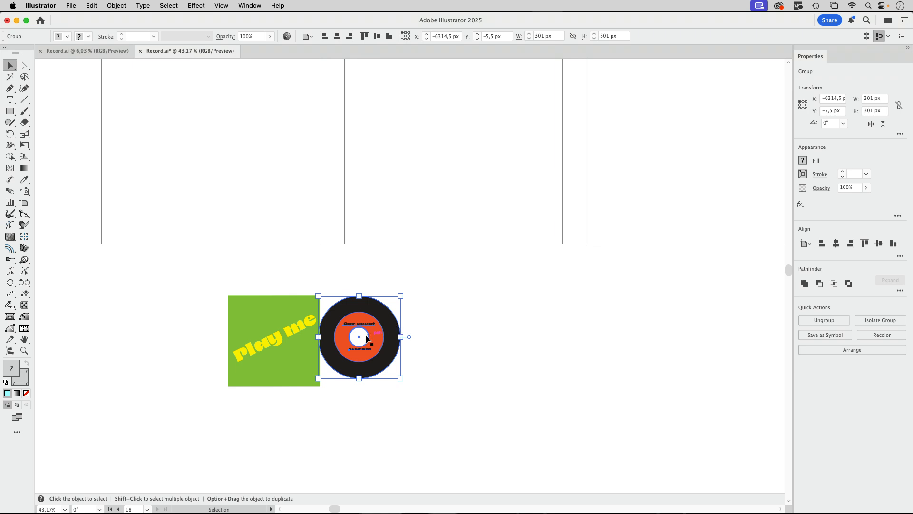
pyautogui.click(438, 326)
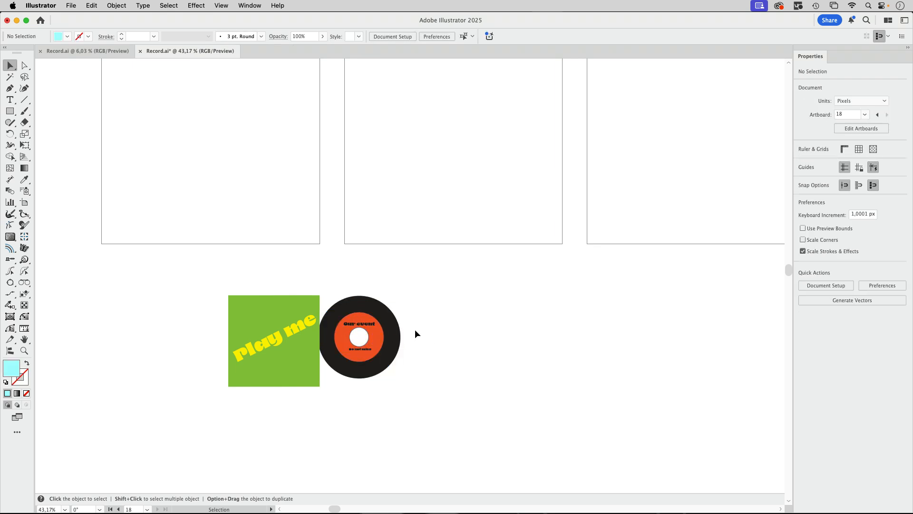
pyautogui.click(375, 346)
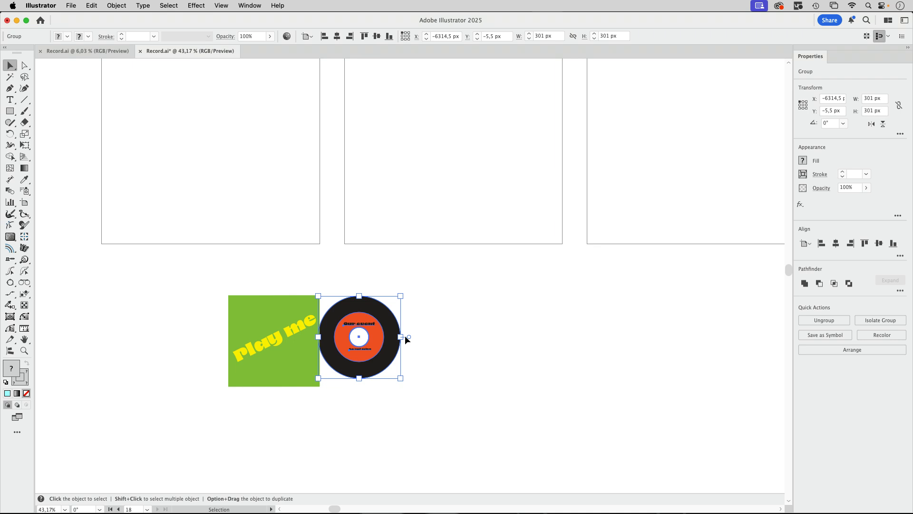
pyautogui.scroll(3, 265, 423)
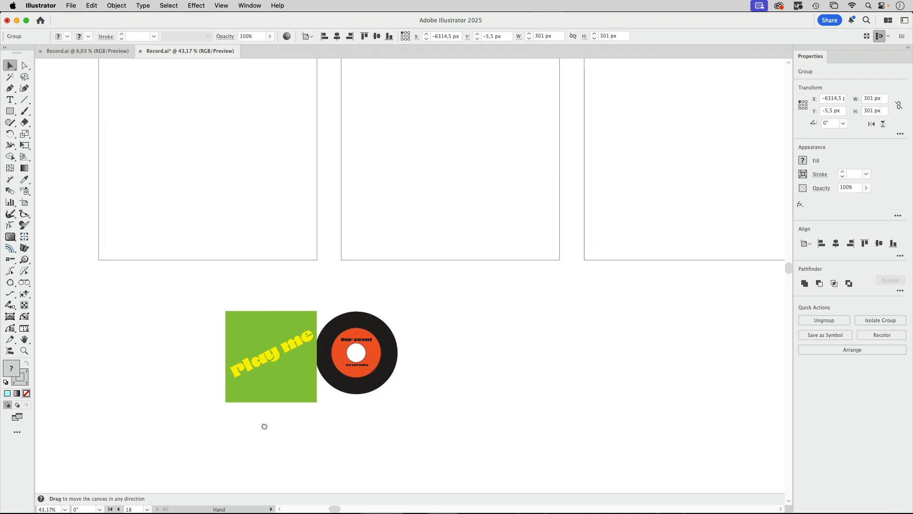
pyautogui.click(416, 372)
# - Move the green sleeve into the upper-left area of the row's first artboard and hide the record behind it
pyautogui.moveTo(297, 392); pyautogui.dragTo(165, 137)
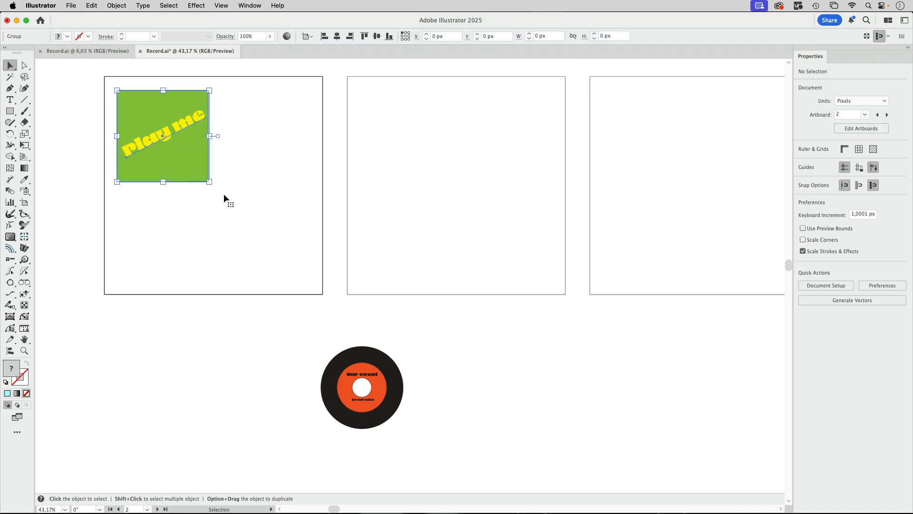
pyautogui.click(392, 408)
pyautogui.moveTo(392, 408); pyautogui.dragTo(195, 157)
pyautogui.click(340, 222)
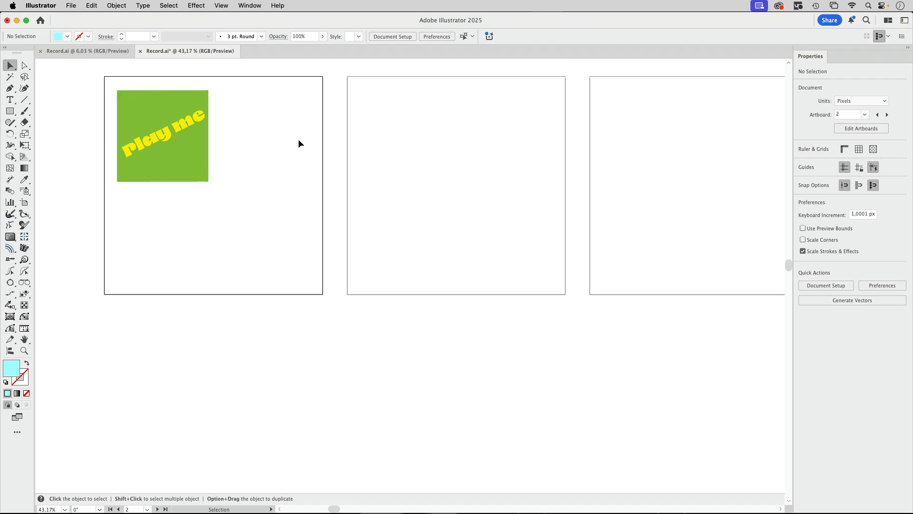
# - Copy the sleeve and its hidden record from the row's first artboard to its last artboard
pyautogui.press('super+minus')
pyautogui.press('super+minus')
pyautogui.press('super+minus')
pyautogui.press('super+minus')
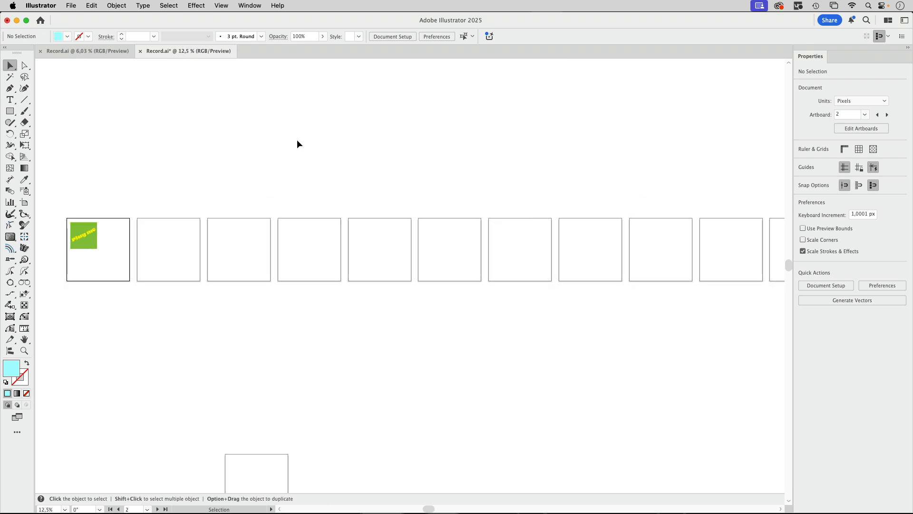
pyautogui.press('super+minus')
pyautogui.press('super+minus')
pyautogui.press('super+minus')
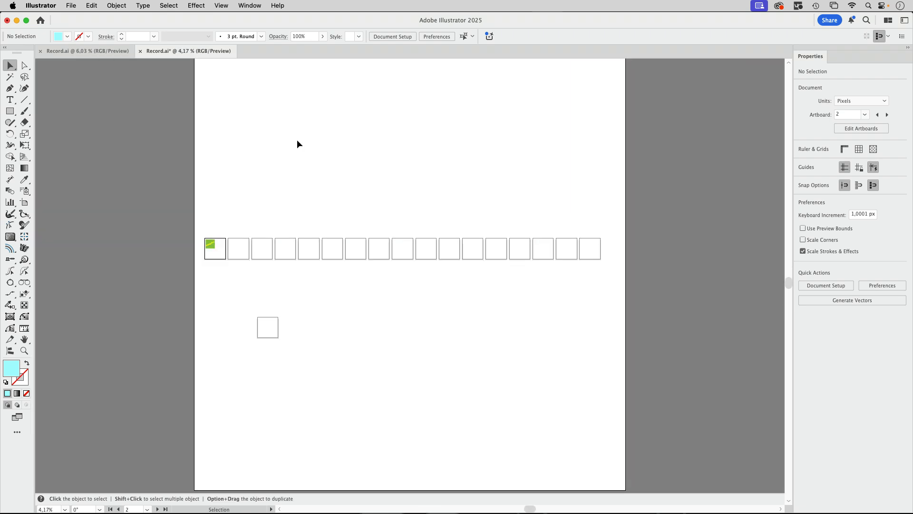
pyautogui.moveTo(206, 220); pyautogui.dragTo(253, 273)
pyautogui.click(254, 257)
pyautogui.moveTo(199, 231); pyautogui.dragTo(707, 277)
pyautogui.press('super+space')
pyautogui.click(579, 219)
pyautogui.press('super+space')
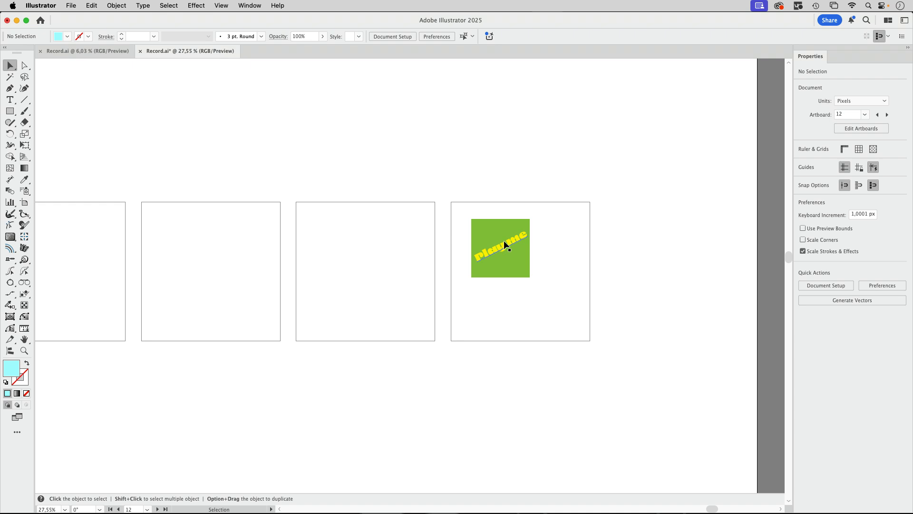
# - Shift the copied sleeve and record slightly to the left within the last artboard
pyautogui.moveTo(473, 200); pyautogui.dragTo(542, 293)
pyautogui.moveTo(509, 259); pyautogui.dragTo(504, 258)
pyautogui.click(564, 223)
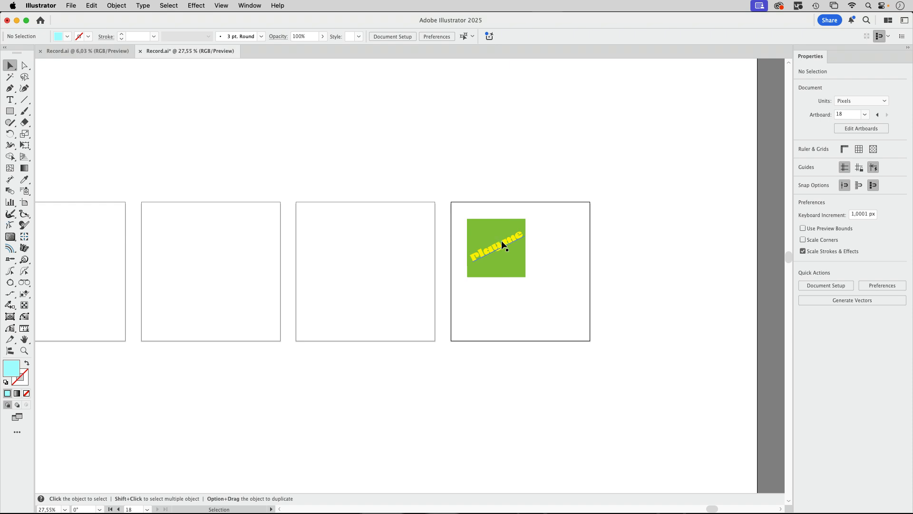
# - Display the layers list, expand Layer 1 to reveal its groups, and enlarge the list
pyautogui.click(250, 5)
pyautogui.click(285, 397)
pyautogui.click(662, 138)
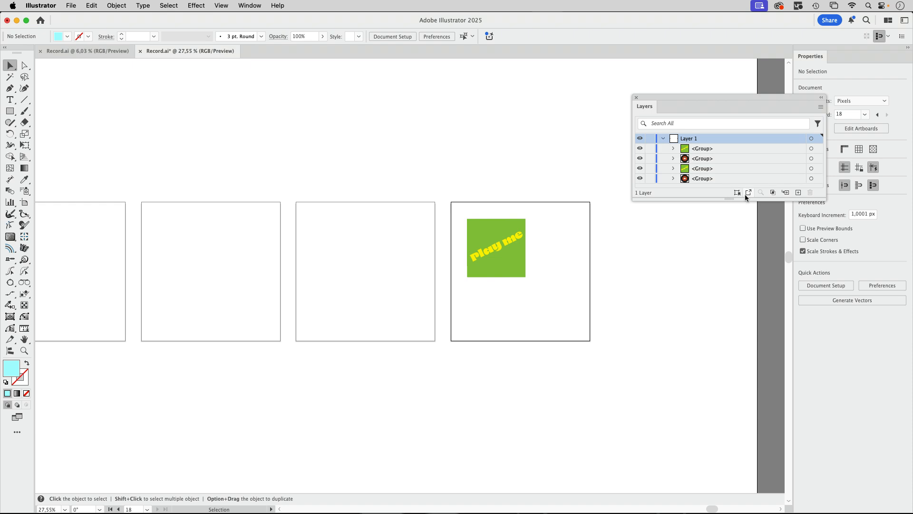
pyautogui.moveTo(752, 199); pyautogui.dragTo(751, 269)
# - Move the record group on the last artboard out from behind the sleeve to the sleeve's lower-right corner
pyautogui.click(818, 158)
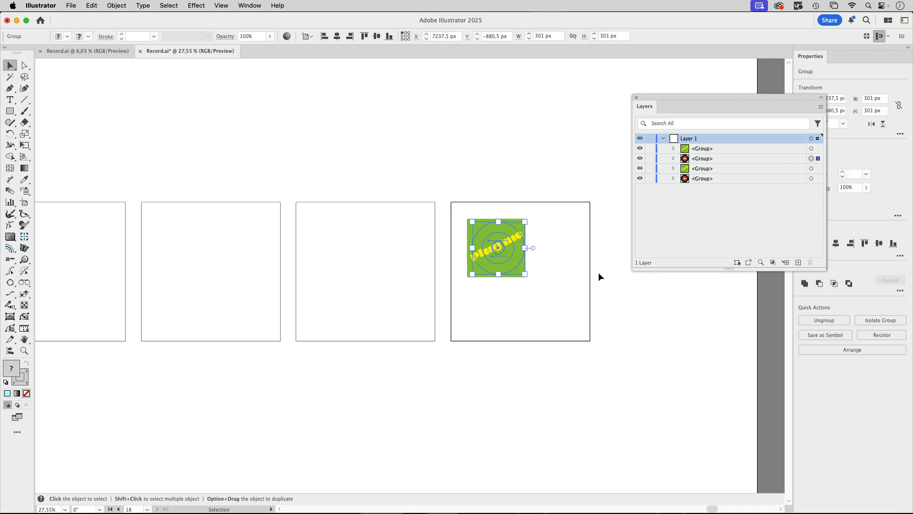
pyautogui.press('Right')
pyautogui.press('Right')
pyautogui.press('Right')
pyautogui.press('Right')
pyautogui.press('Right')
pyautogui.press('Right')
pyautogui.press('Right')
pyautogui.press('Right')
pyautogui.press('Right')
pyautogui.press('Right')
pyautogui.press('Right')
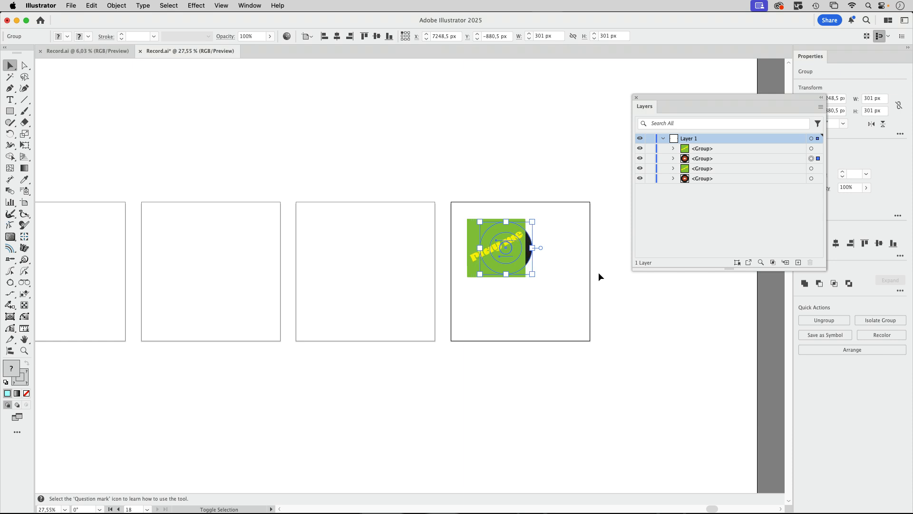
pyautogui.press('Right')
pyautogui.press('Right')
pyautogui.press('Right')
pyautogui.press('Right')
pyautogui.press('Right')
pyautogui.press('Right')
pyautogui.press('Right')
pyautogui.press('Right')
pyautogui.moveTo(532, 260); pyautogui.dragTo(573, 315)
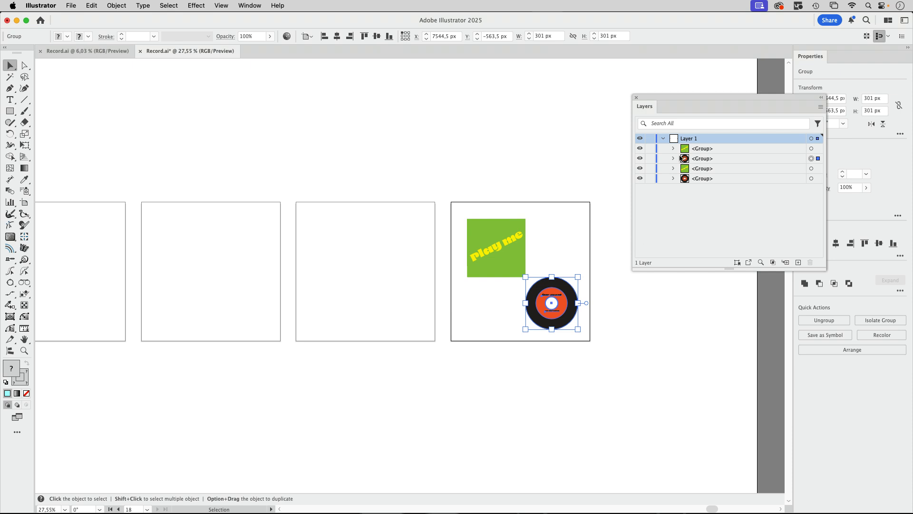
# - Apply a Transform effect to the record on the last artboard with a rotation angle of 354°
pyautogui.moveTo(681, 95); pyautogui.dragTo(678, 311)
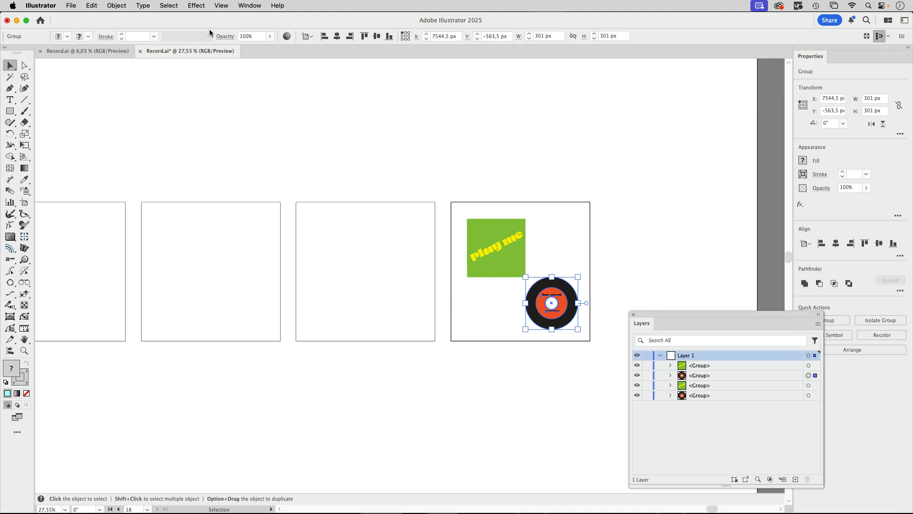
pyautogui.click(195, 6)
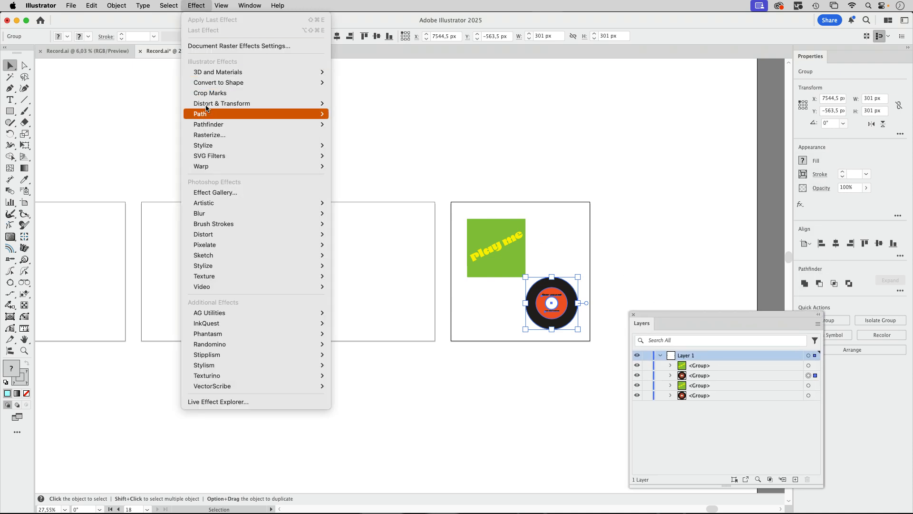
pyautogui.moveTo(219, 103)
pyautogui.click(355, 135)
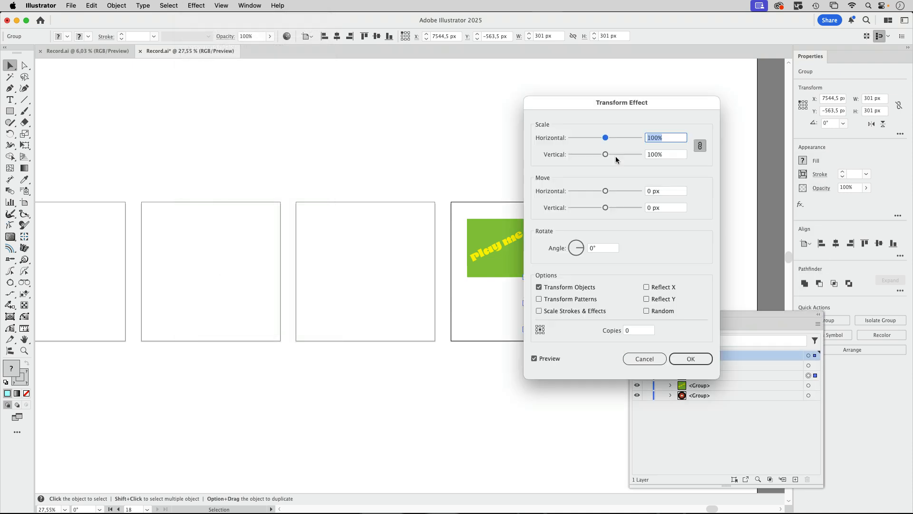
pyautogui.moveTo(582, 247); pyautogui.dragTo(582, 249)
pyautogui.moveTo(583, 102); pyautogui.dragTo(645, 86)
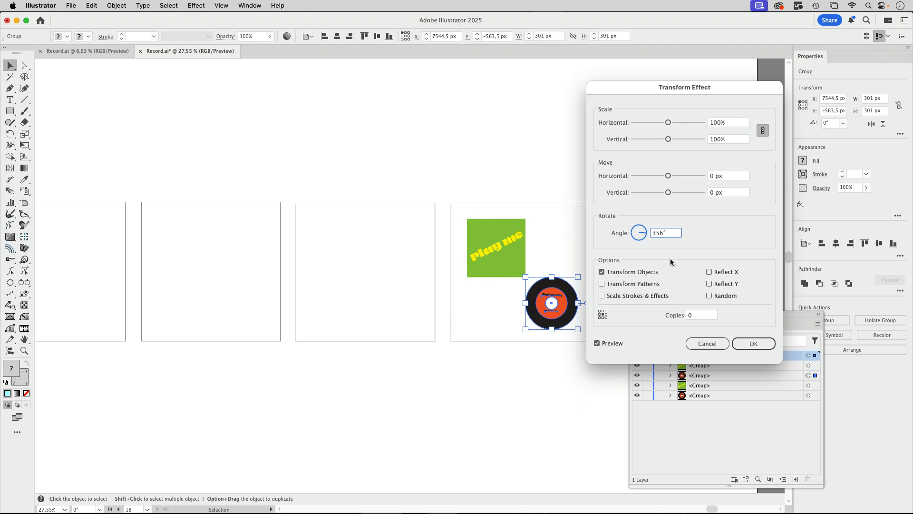
pyautogui.click(641, 232)
pyautogui.moveTo(642, 232)
pyautogui.mouseDown()
pyautogui.moveTo(634, 240)
pyautogui.moveTo(646, 235)
pyautogui.mouseUp()
pyautogui.click(767, 343)
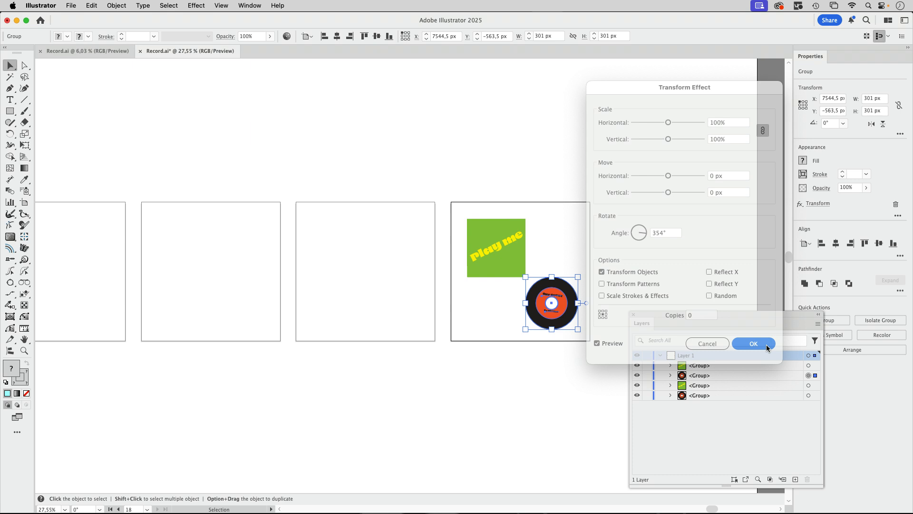
# - Select the record groups on the row's first and last artboards together and make a blend between them
pyautogui.moveTo(481, 249); pyautogui.dragTo(472, 273)
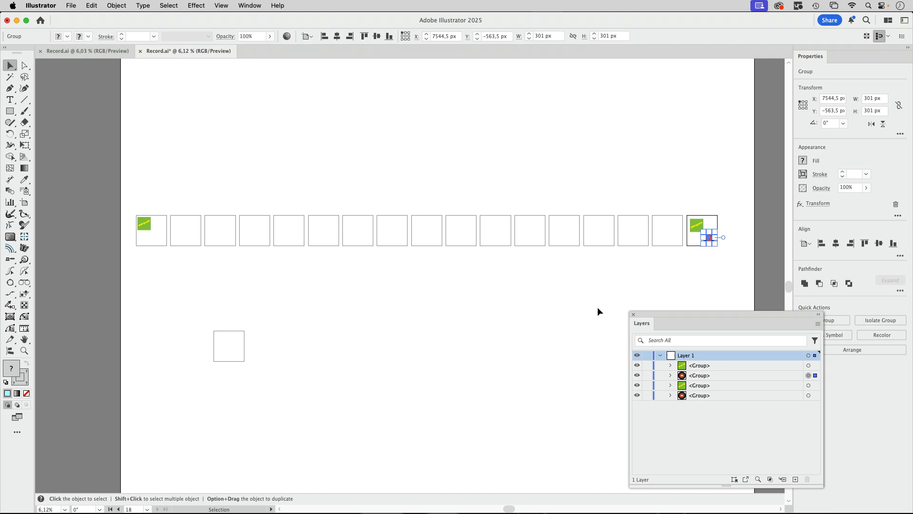
pyautogui.moveTo(434, 257); pyautogui.dragTo(433, 257)
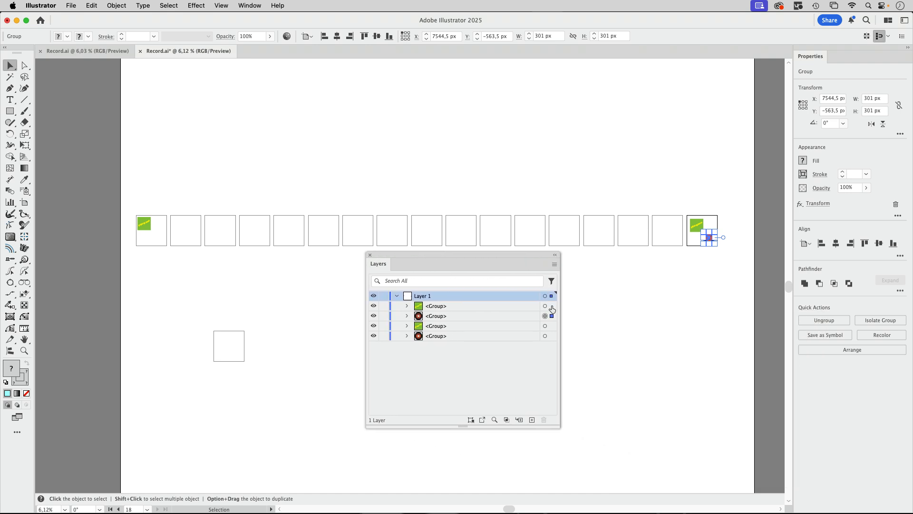
pyautogui.click(551, 336)
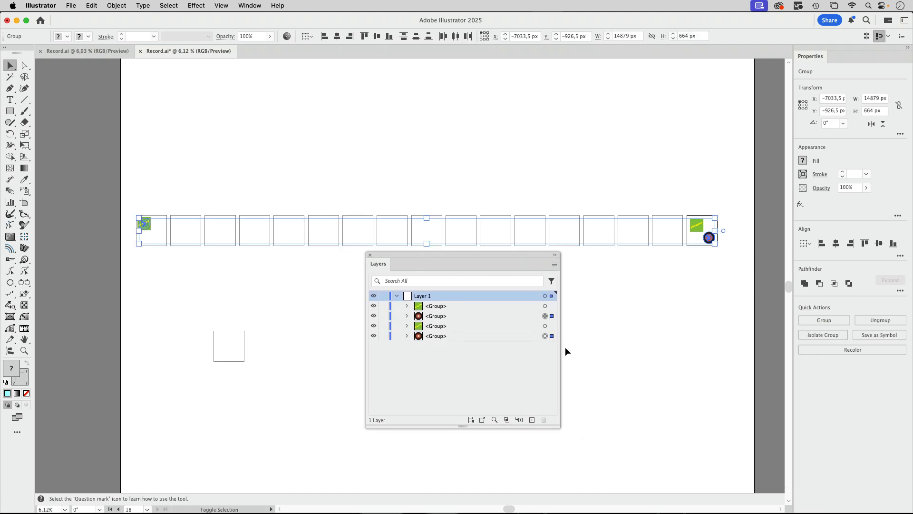
pyautogui.click(117, 5)
pyautogui.moveTo(161, 440)
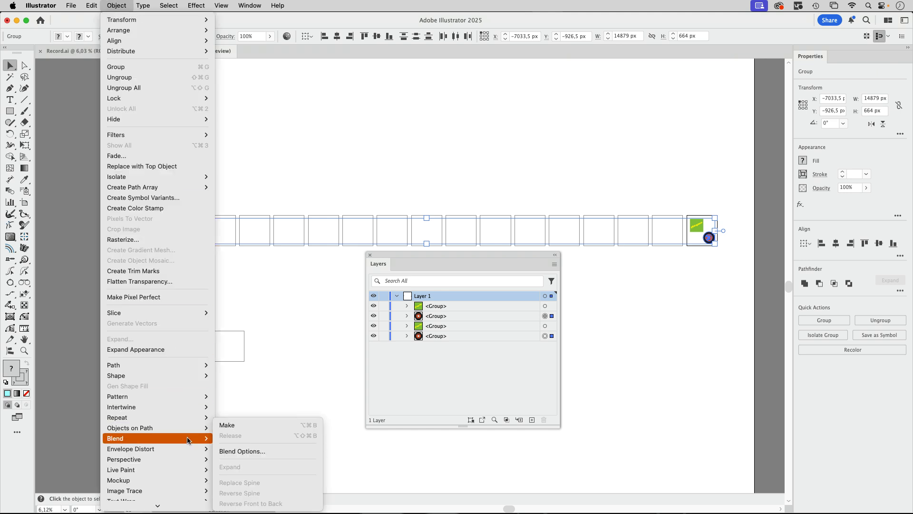
pyautogui.click(238, 425)
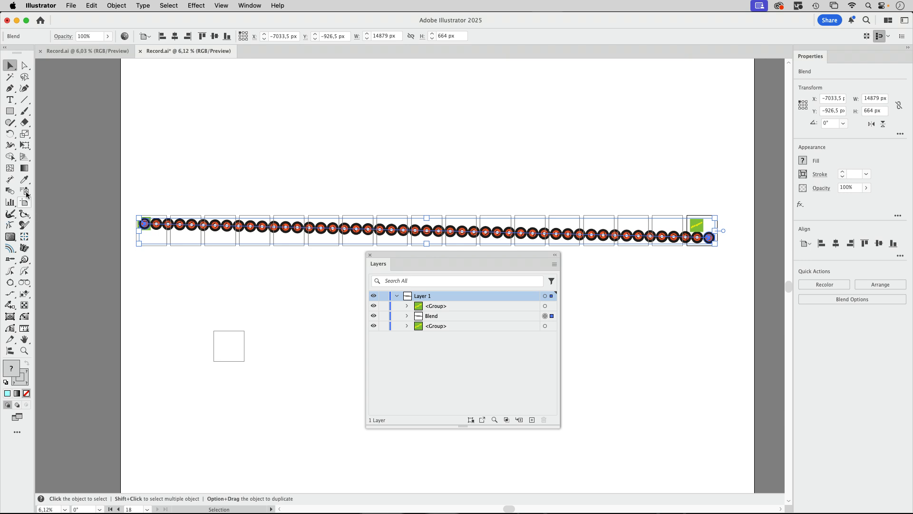
# - Set the record blend's spacing to Specified Steps with 15 steps
pyautogui.doubleClick(9, 190)
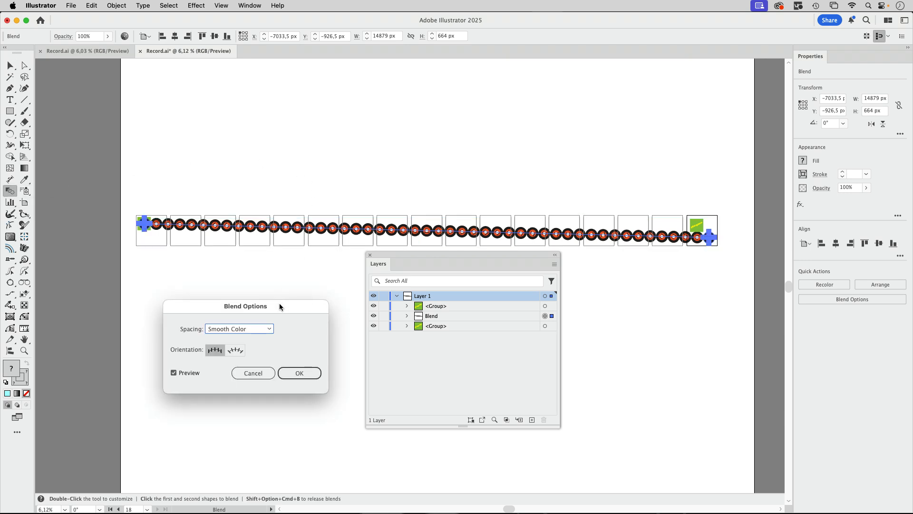
pyautogui.moveTo(279, 305); pyautogui.dragTo(424, 103)
pyautogui.click(384, 127)
pyautogui.click(397, 149)
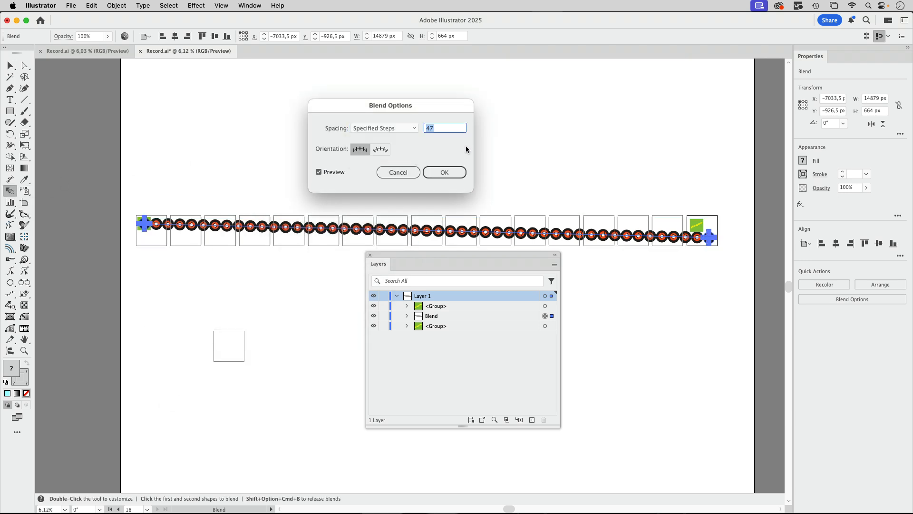
pyautogui.write('10')
pyautogui.press('Tab')
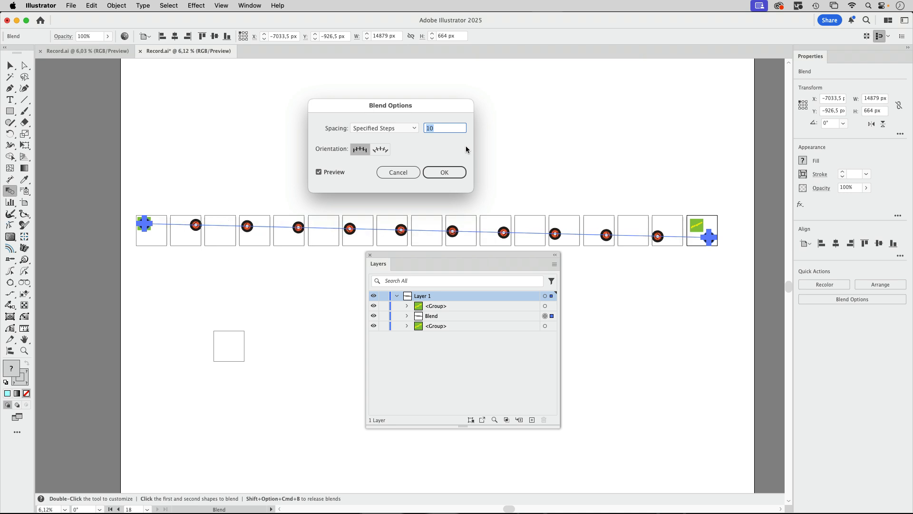
pyautogui.press('Up')
pyautogui.press('Up')
pyautogui.press('Up')
pyautogui.press('Up')
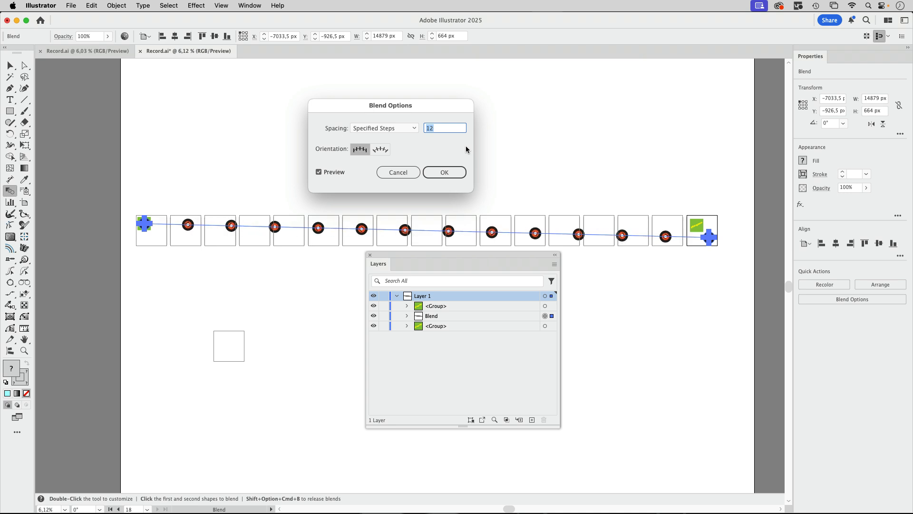
pyautogui.press('Up')
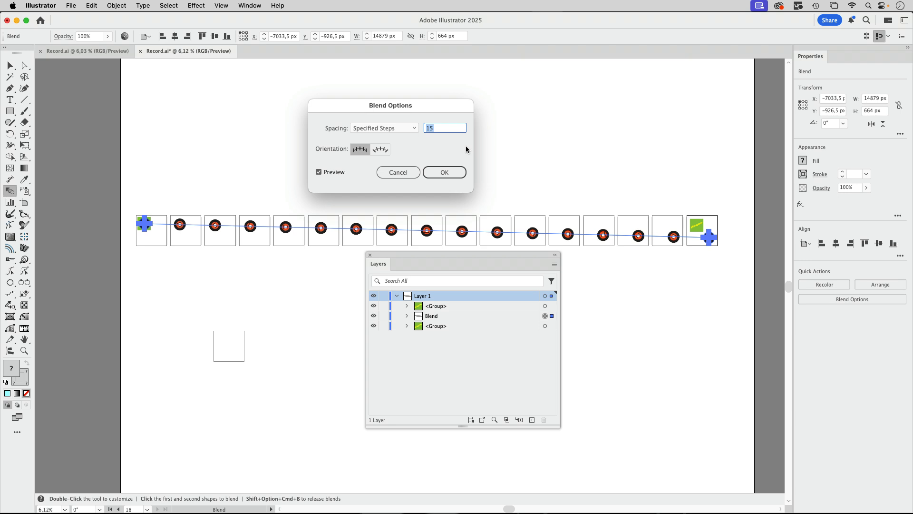
pyautogui.click(457, 175)
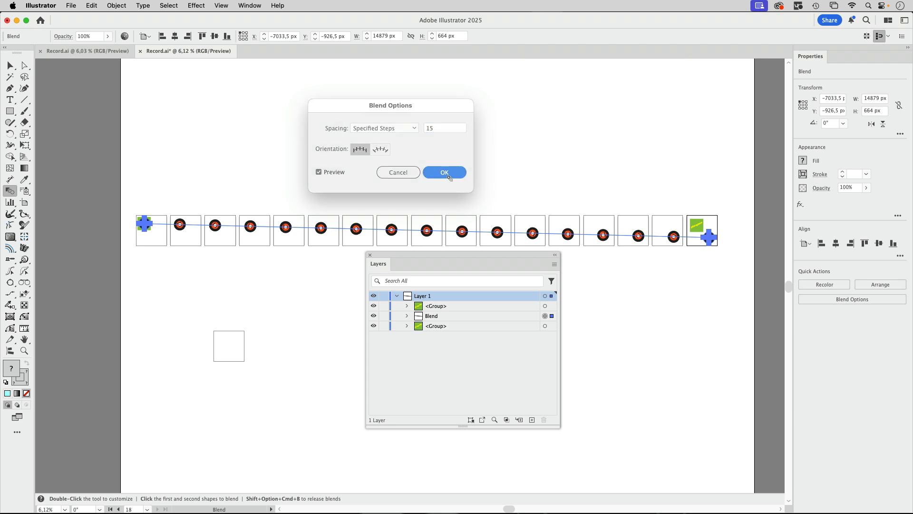
# - Examine the position and rotation of the blended records across the artboards of the row
pyautogui.press('z')
pyautogui.press('super+h')
pyautogui.moveTo(173, 221); pyautogui.dragTo(476, 208)
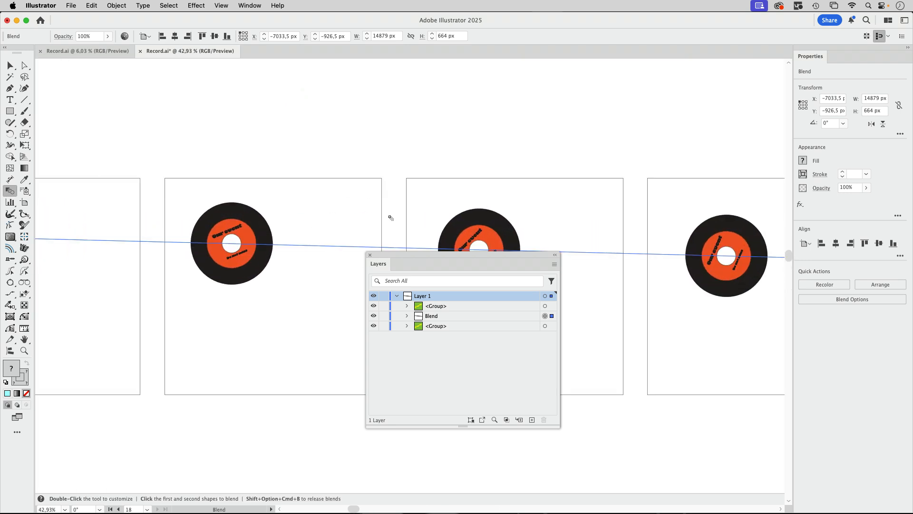
pyautogui.moveTo(389, 216); pyautogui.dragTo(473, 136)
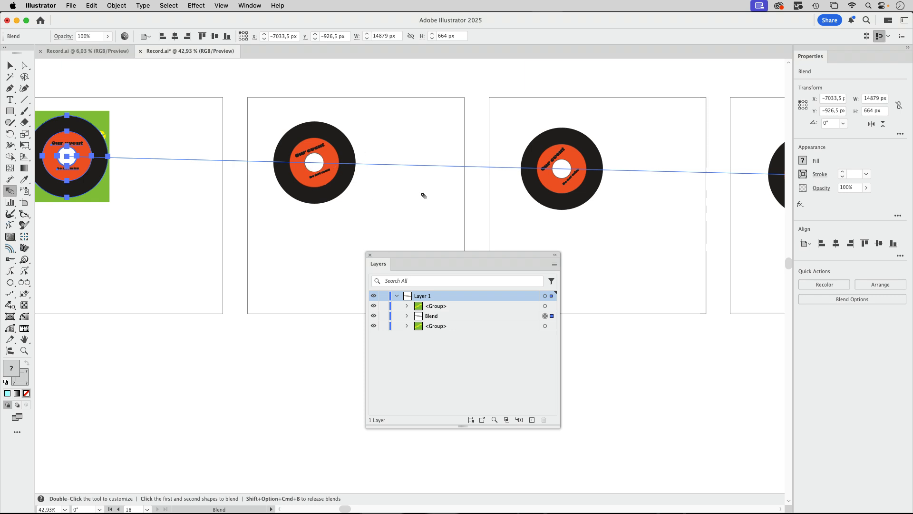
pyautogui.moveTo(445, 204); pyautogui.dragTo(314, 208)
pyautogui.moveTo(624, 194); pyautogui.dragTo(345, 206)
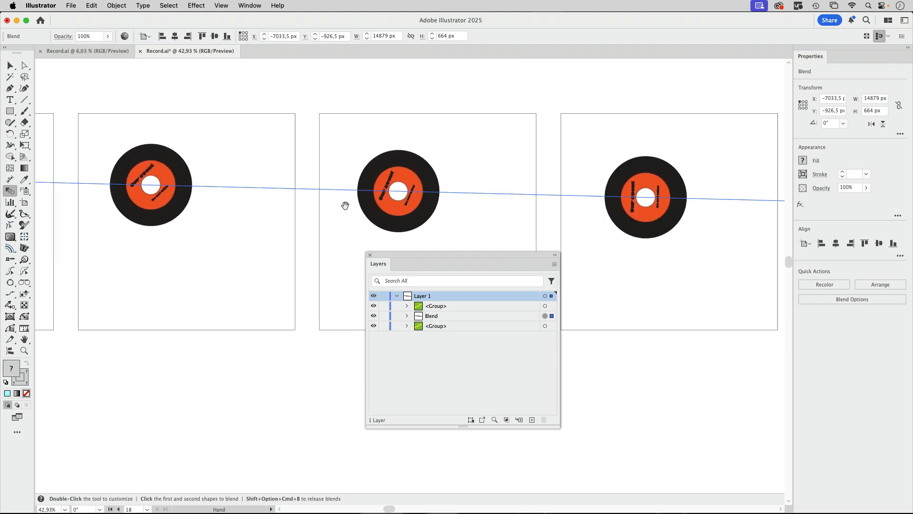
pyautogui.press('v')
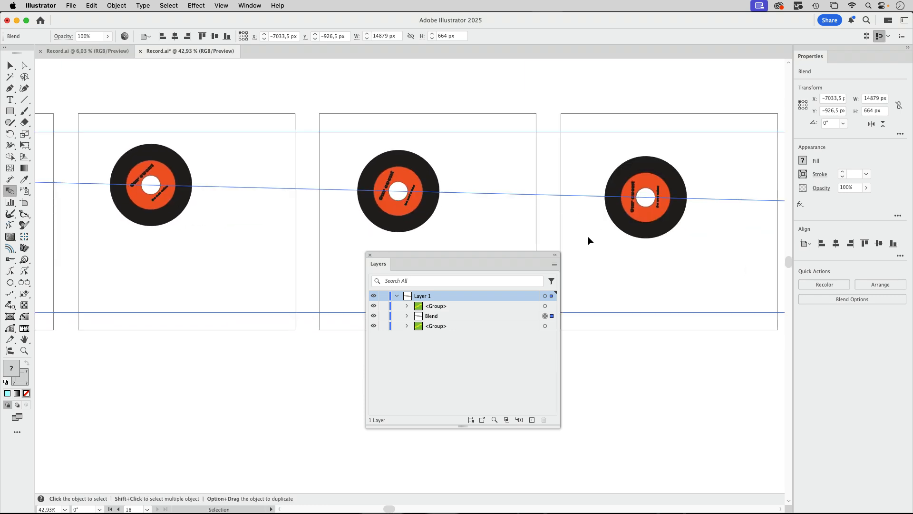
pyautogui.press('super+minus')
pyautogui.press('super+minus')
pyautogui.press('super+minus')
pyautogui.press('super+minus')
pyautogui.press('super+minus')
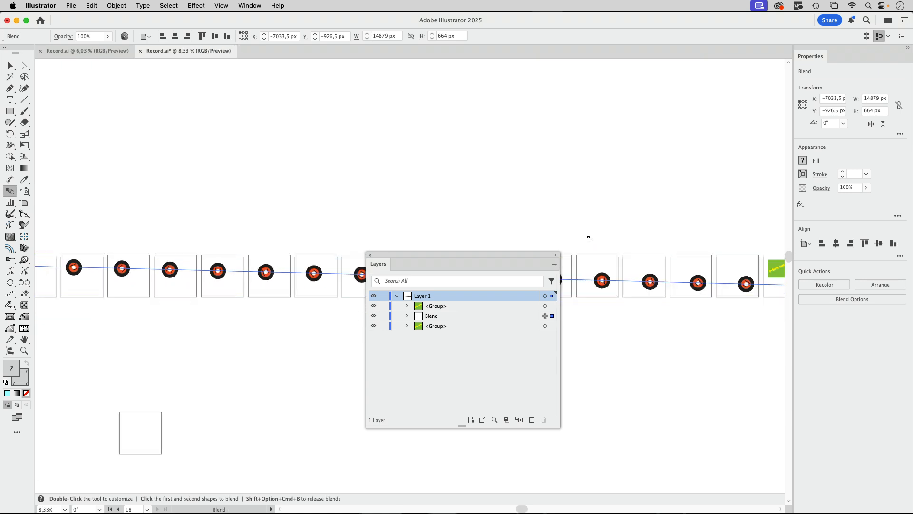
pyautogui.moveTo(292, 240); pyautogui.dragTo(431, 149)
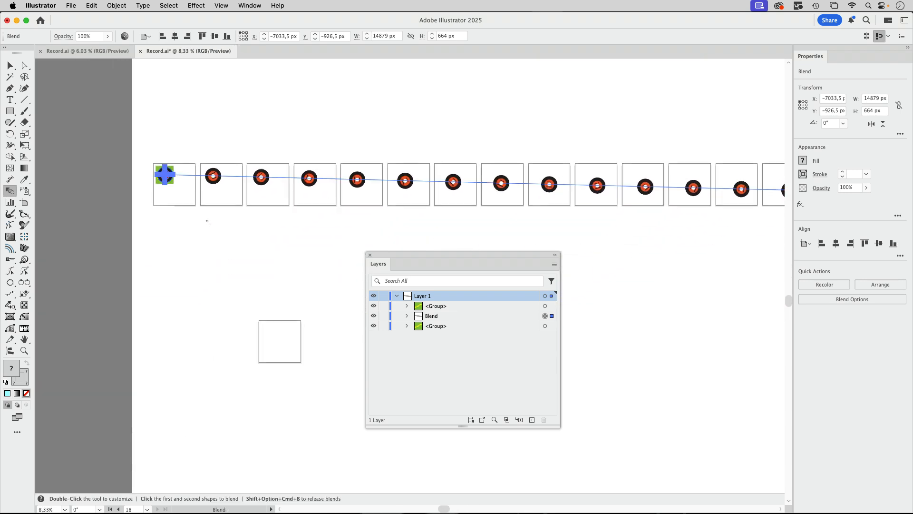
# - Move the first artboard's sleeve group above the record blend in the stacking order and clear the selection
pyautogui.press('v')
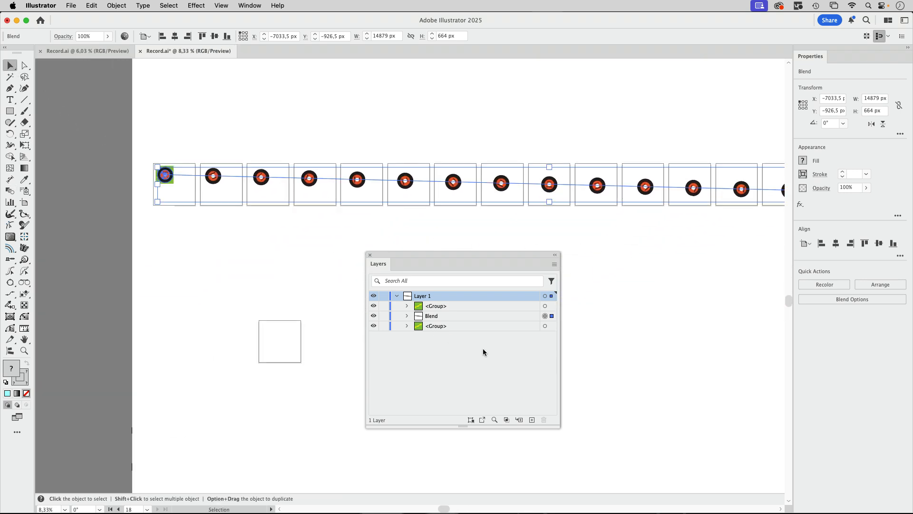
pyautogui.moveTo(467, 326); pyautogui.dragTo(469, 312)
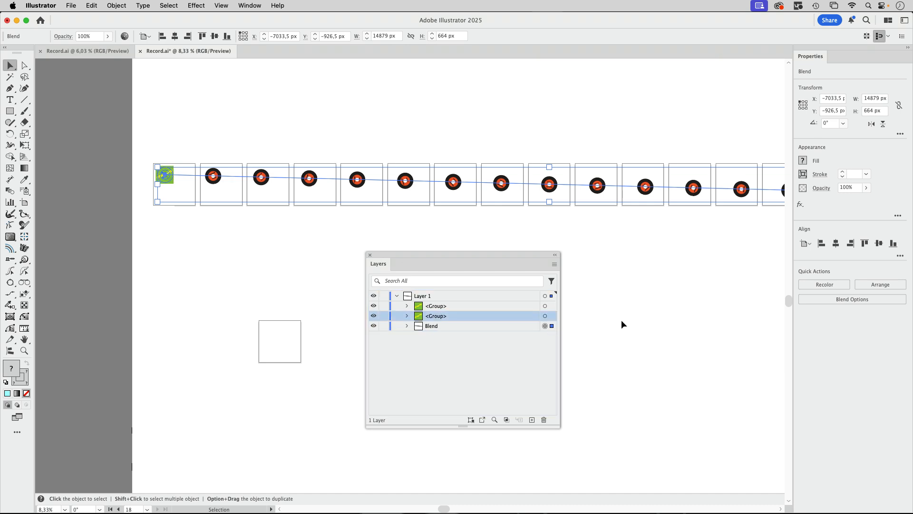
pyautogui.click(199, 266)
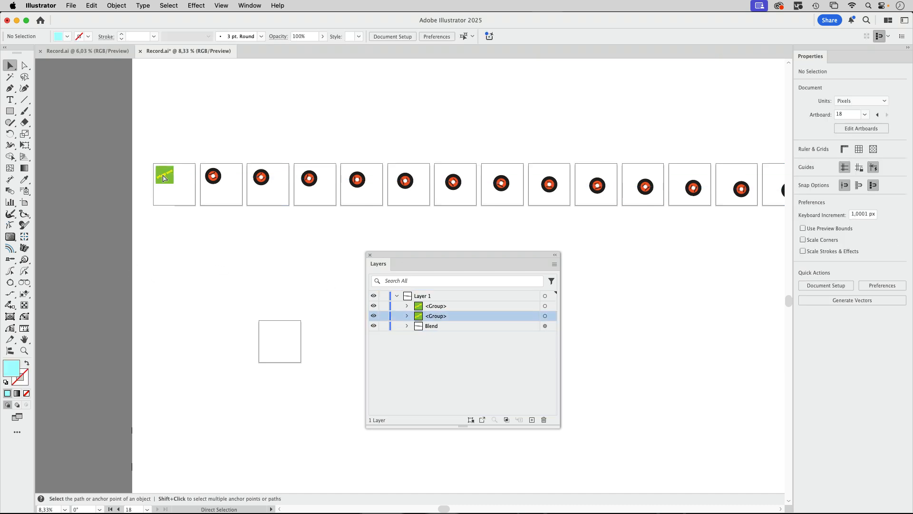
# - Try rotating the sleeve on the row's first artboard clockwise directly on the canvas, and undo the rotation
pyautogui.moveTo(146, 153); pyautogui.dragTo(291, 227)
pyautogui.click(219, 232)
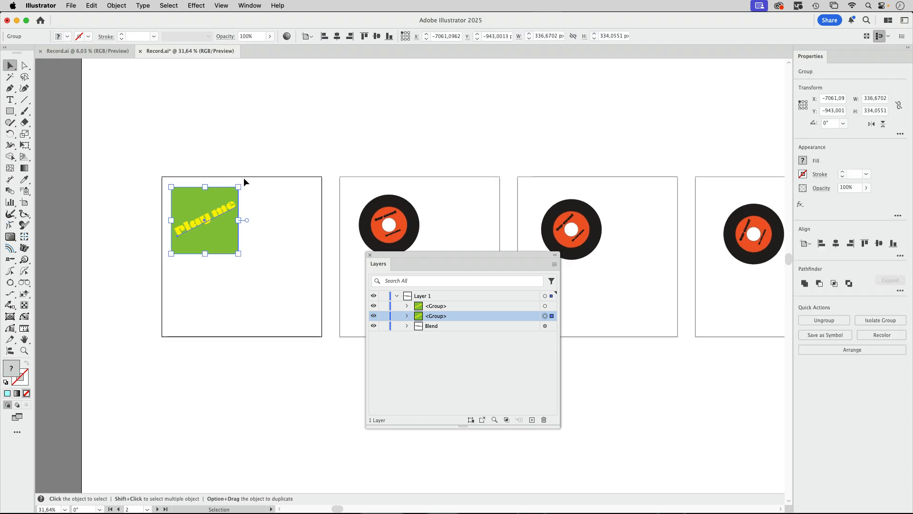
pyautogui.moveTo(241, 181); pyautogui.dragTo(270, 209)
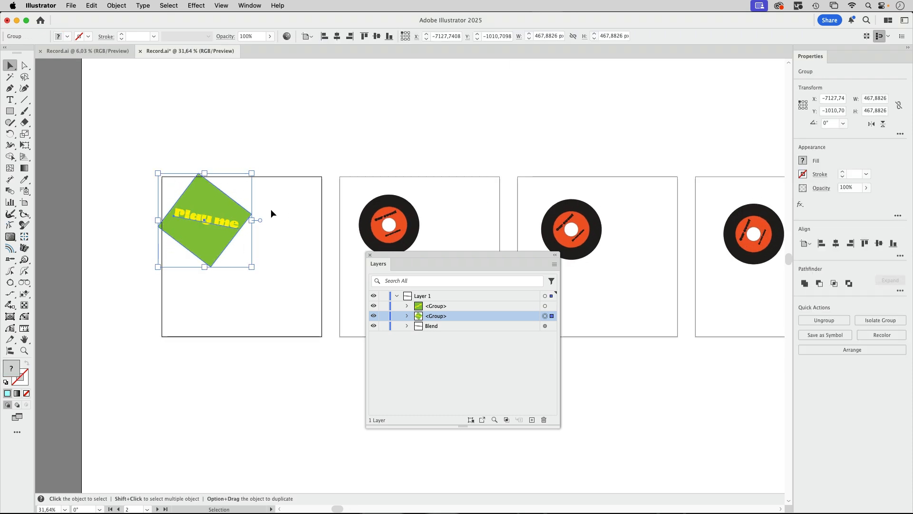
pyautogui.press('a')
pyautogui.press('super+z')
pyautogui.press('v')
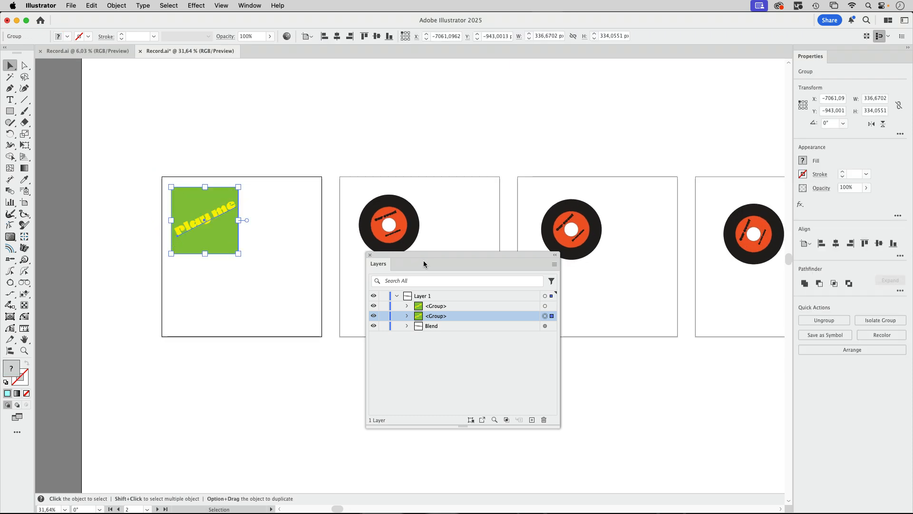
# - Move the Layers panel clear of the artboards and select the sleeve group on the row's last artboard
pyautogui.moveTo(422, 268); pyautogui.dragTo(363, 373)
pyautogui.moveTo(495, 347); pyautogui.dragTo(402, 307)
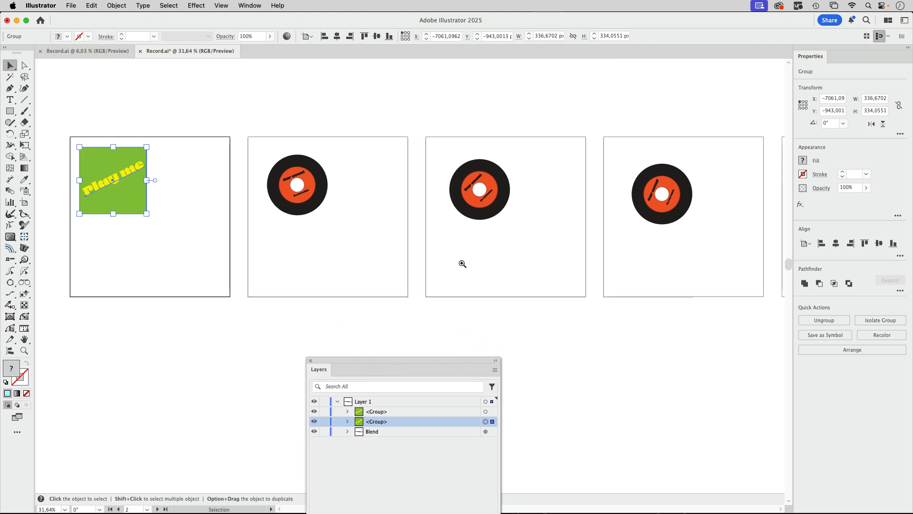
pyautogui.moveTo(462, 263); pyautogui.dragTo(334, 319)
pyautogui.moveTo(451, 276); pyautogui.dragTo(177, 277)
pyautogui.moveTo(713, 287); pyautogui.dragTo(441, 283)
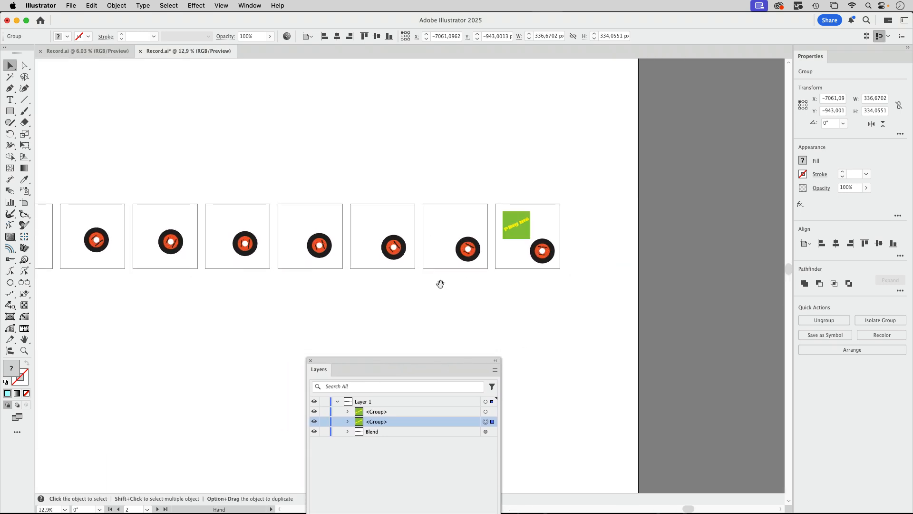
pyautogui.click(527, 222)
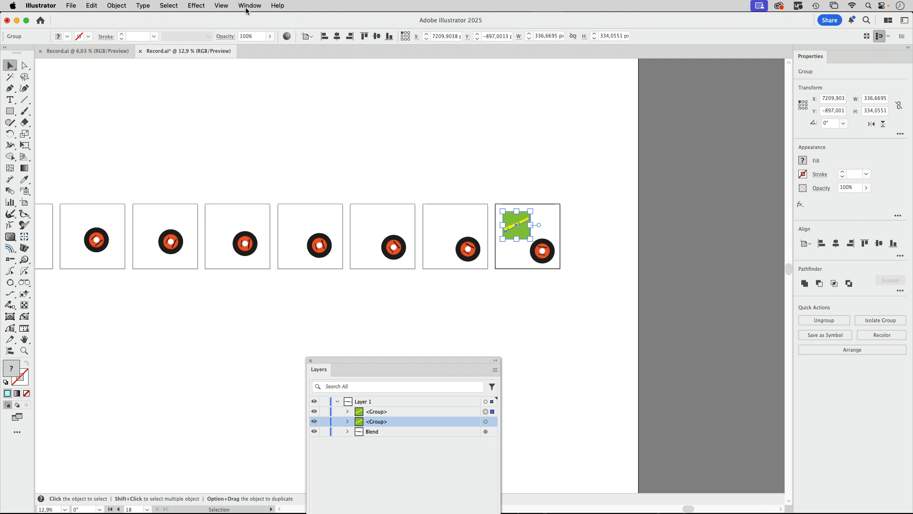
pyautogui.click(196, 6)
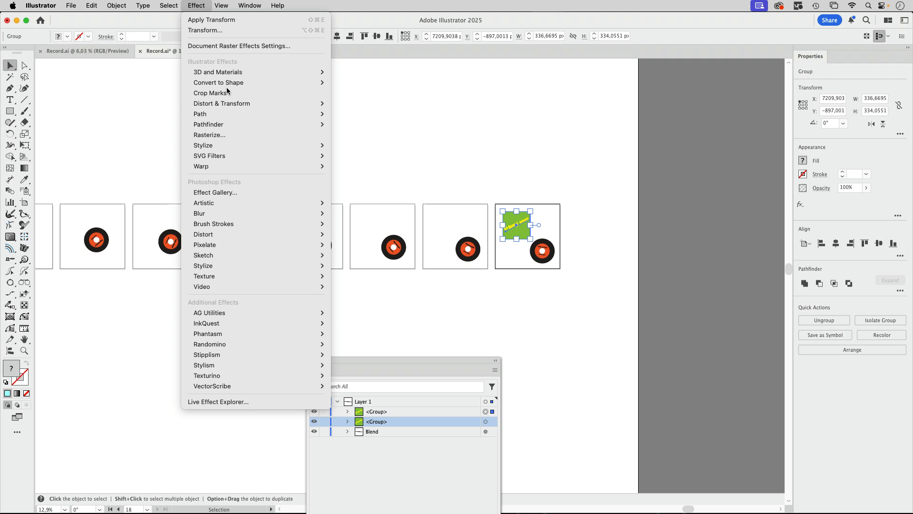
pyautogui.moveTo(221, 103)
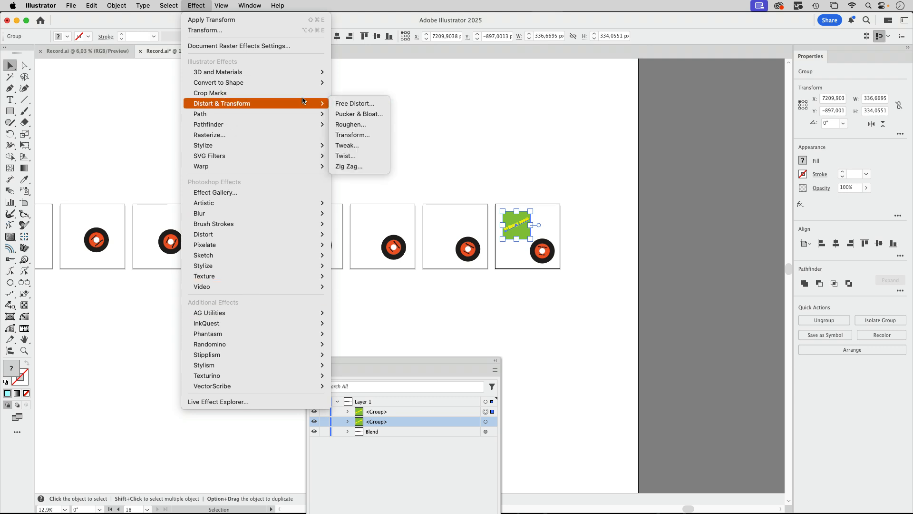
pyautogui.click(349, 134)
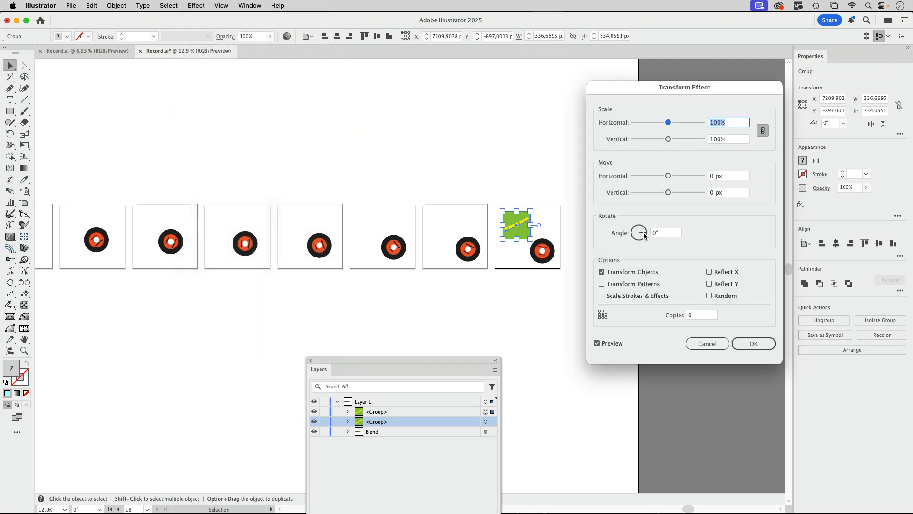
pyautogui.click(643, 233)
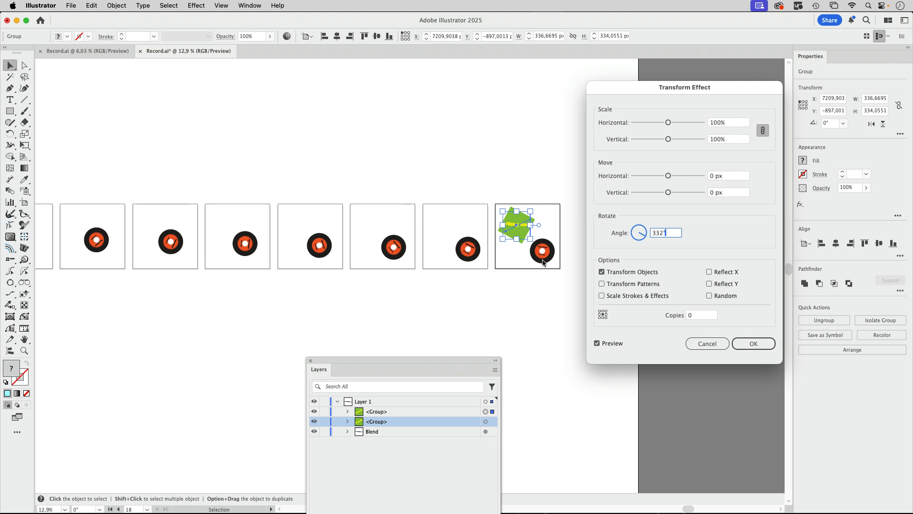
pyautogui.click(706, 343)
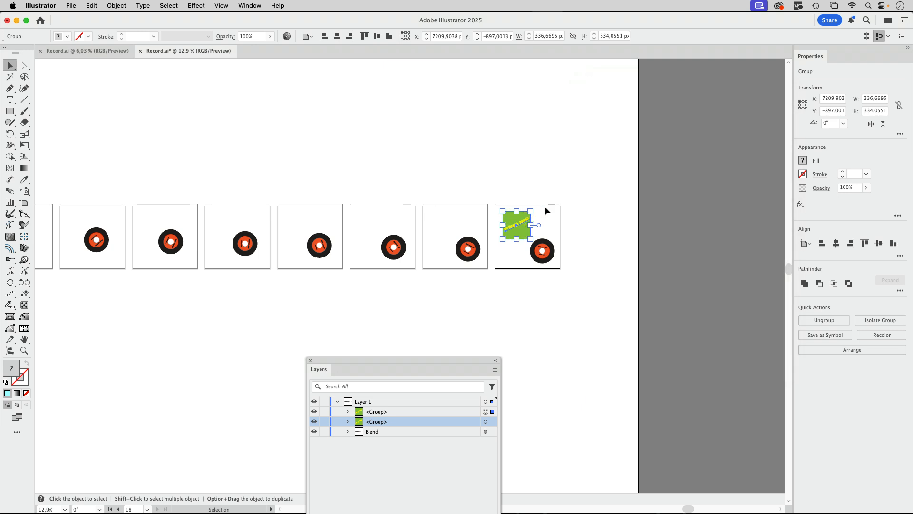
# - Rotate the sleeve on the last artboard clockwise directly on the canvas until its "play me" lettering runs roughly horizontal
pyautogui.press('super+space')
pyautogui.moveTo(519, 230); pyautogui.dragTo(699, 236)
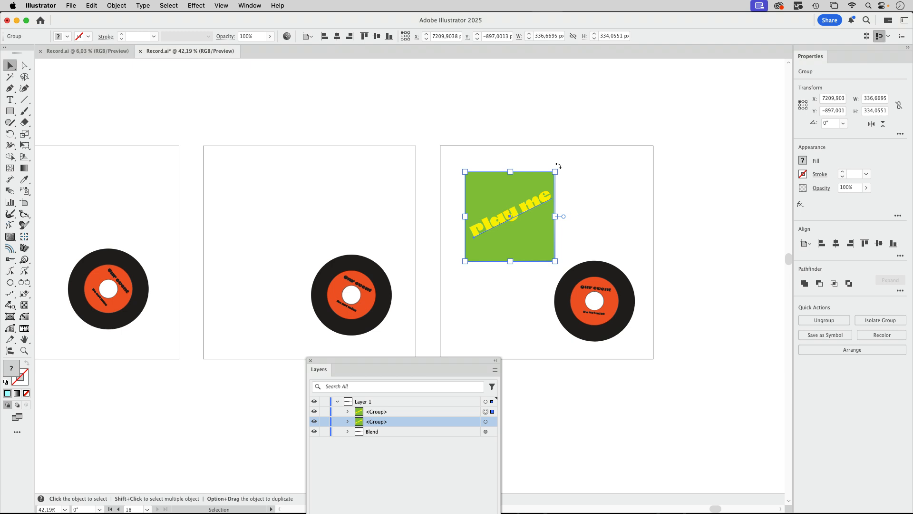
pyautogui.moveTo(558, 165); pyautogui.dragTo(569, 192)
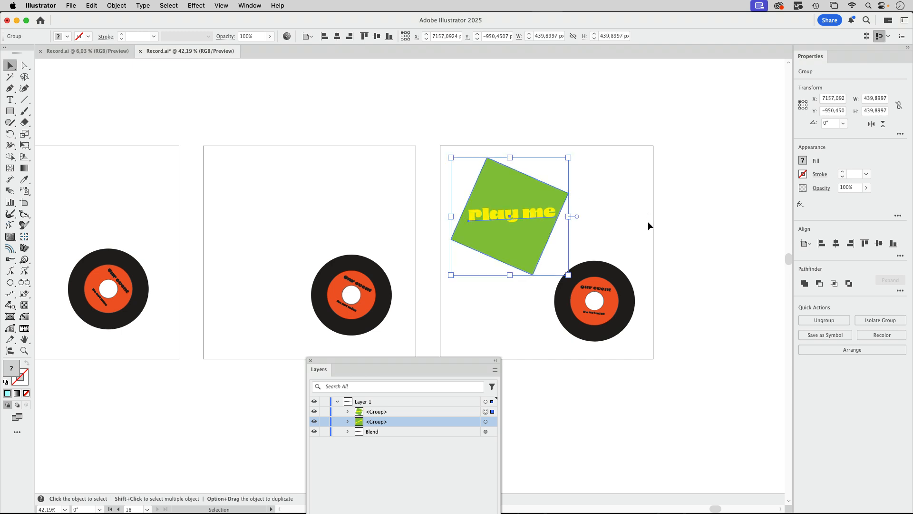
# - Copy the rotated sleeve and paste it in the area of the row's first artboard
pyautogui.hscroll(-5, 637, 228)
pyautogui.scroll(-2, 637, 228)
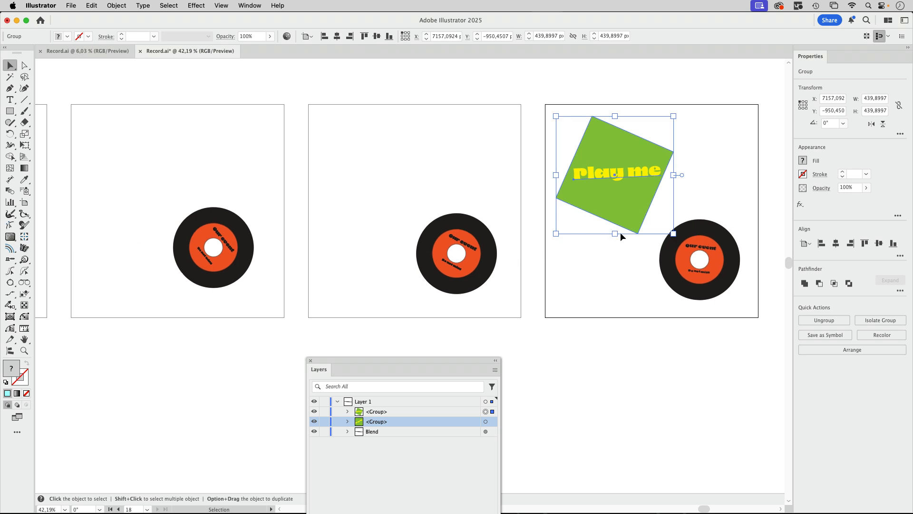
pyautogui.press('space')
pyautogui.moveTo(280, 220); pyautogui.dragTo(728, 216)
pyautogui.moveTo(466, 222); pyautogui.dragTo(784, 222)
pyautogui.moveTo(250, 224); pyautogui.dragTo(627, 222)
pyautogui.moveTo(188, 217); pyautogui.dragTo(670, 263)
pyautogui.moveTo(413, 239); pyautogui.dragTo(814, 239)
pyautogui.moveTo(281, 238); pyautogui.dragTo(701, 234)
pyautogui.moveTo(242, 234)
pyautogui.mouseDown()
pyautogui.moveTo(624, 239)
pyautogui.moveTo(523, 245)
pyautogui.mouseUp()
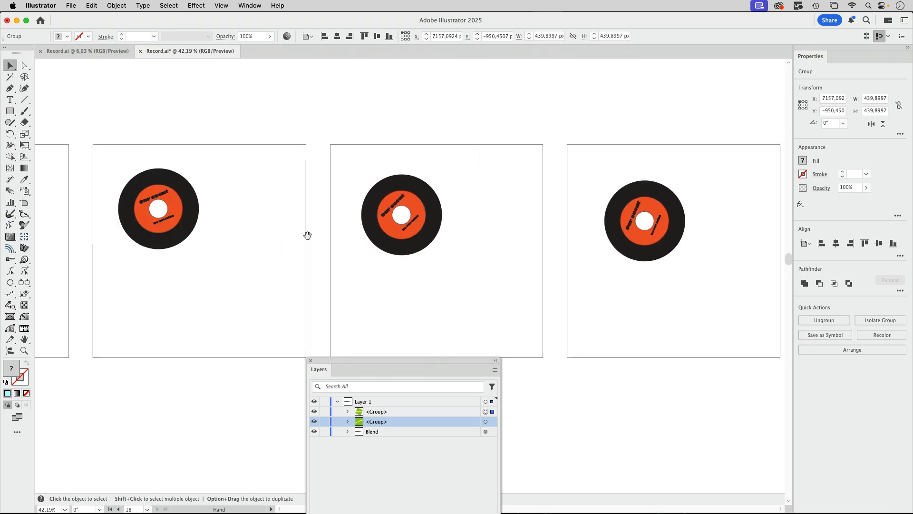
pyautogui.moveTo(295, 237); pyautogui.dragTo(624, 240)
pyautogui.moveTo(326, 244); pyautogui.dragTo(368, 245)
pyautogui.click(414, 232)
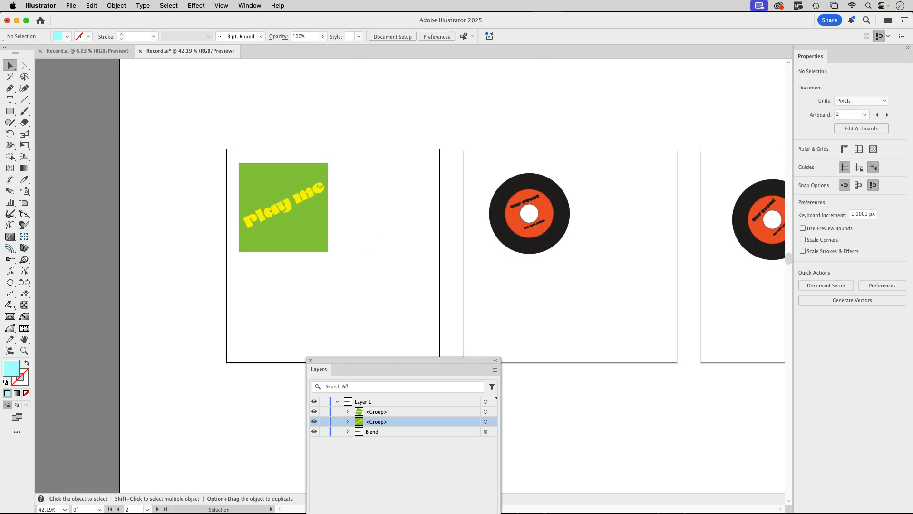
pyautogui.press('super+v')
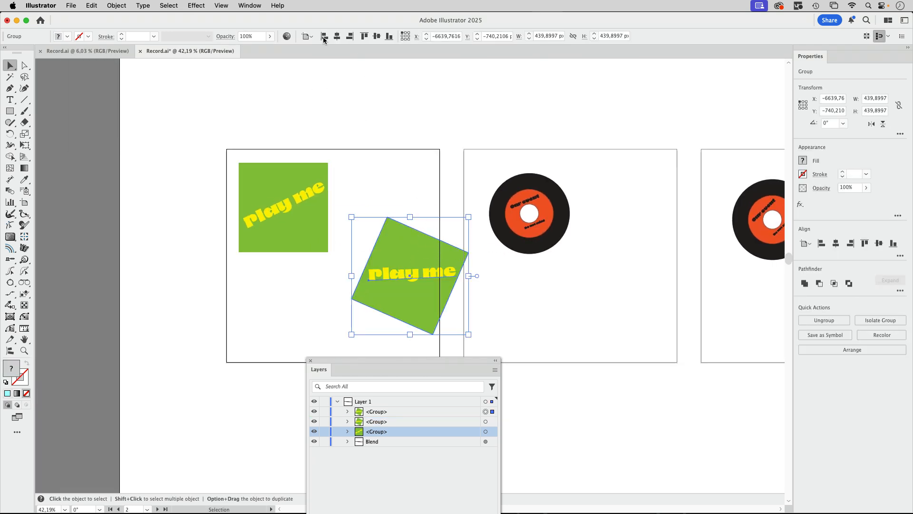
# - Apply a Transform effect with a rotation angle of 22° to the pasted sleeve
pyautogui.click(195, 6)
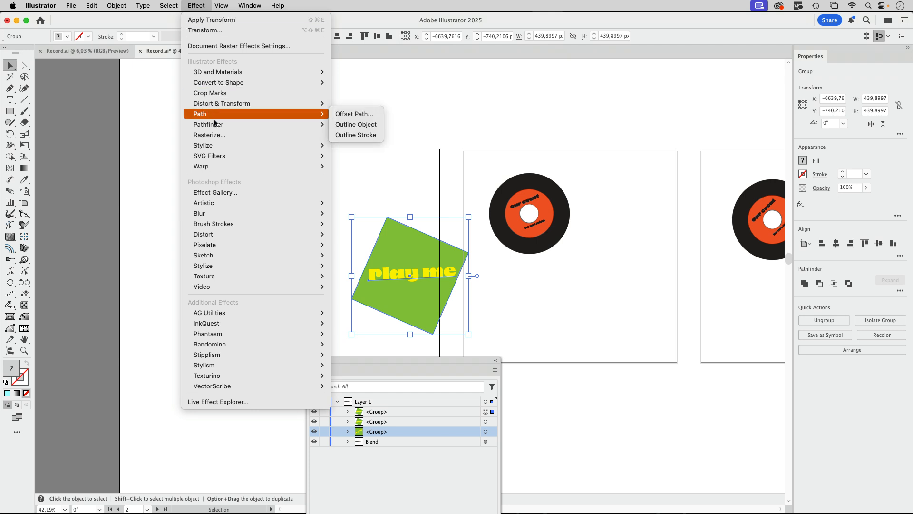
pyautogui.moveTo(247, 103)
pyautogui.click(352, 134)
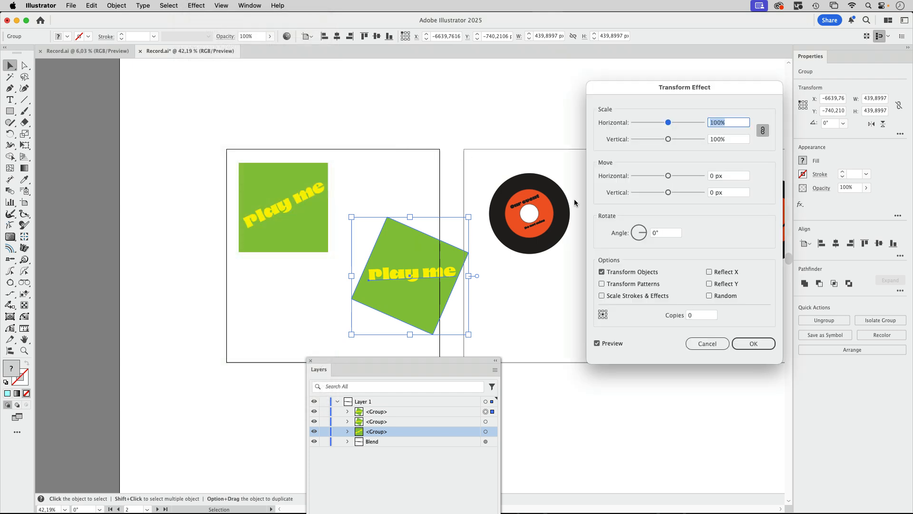
pyautogui.moveTo(644, 230); pyautogui.dragTo(647, 232)
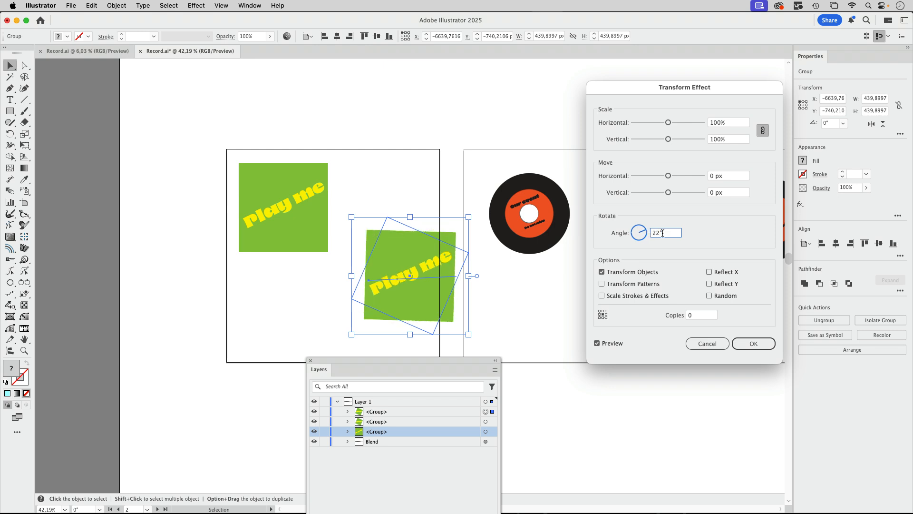
pyautogui.press('Up')
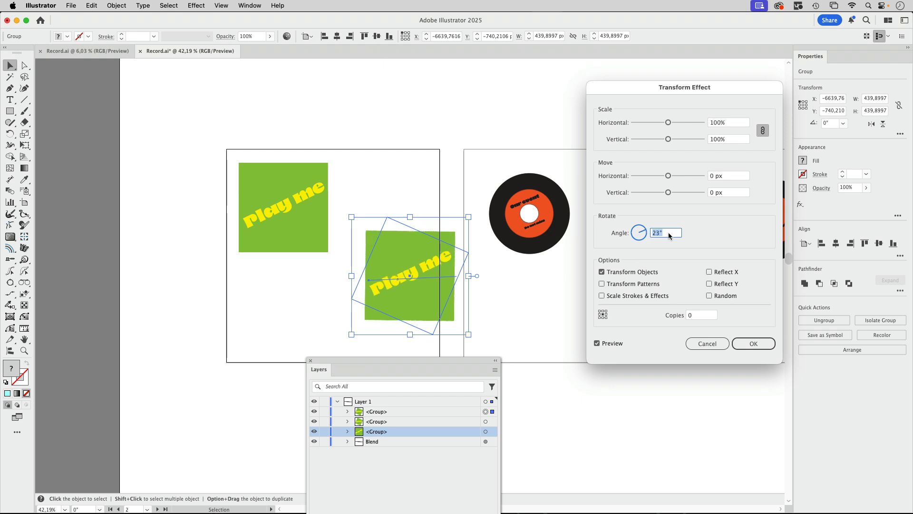
pyautogui.press('Up')
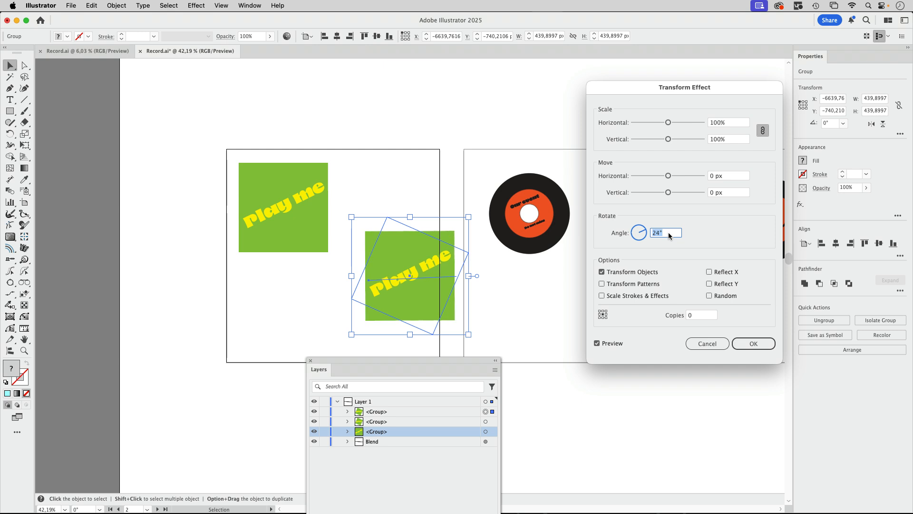
pyautogui.press('Down')
pyautogui.press('Down')
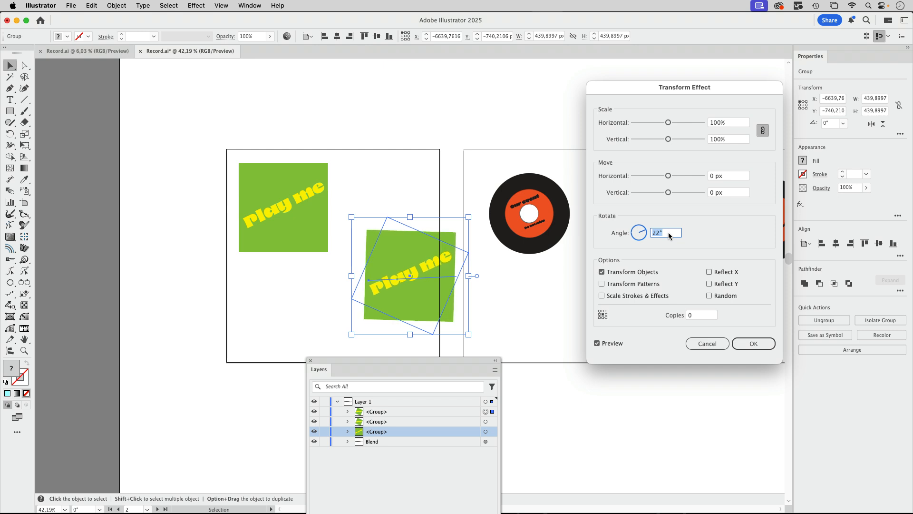
pyautogui.click(754, 344)
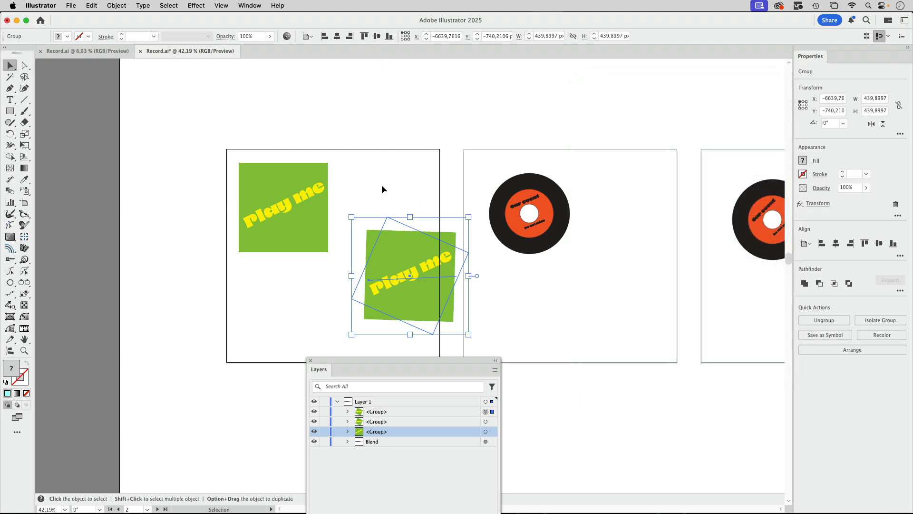
# - Place the pasted sleeve over the original sleeve on the first artboard and delete the original group
pyautogui.moveTo(430, 290); pyautogui.dragTo(301, 221)
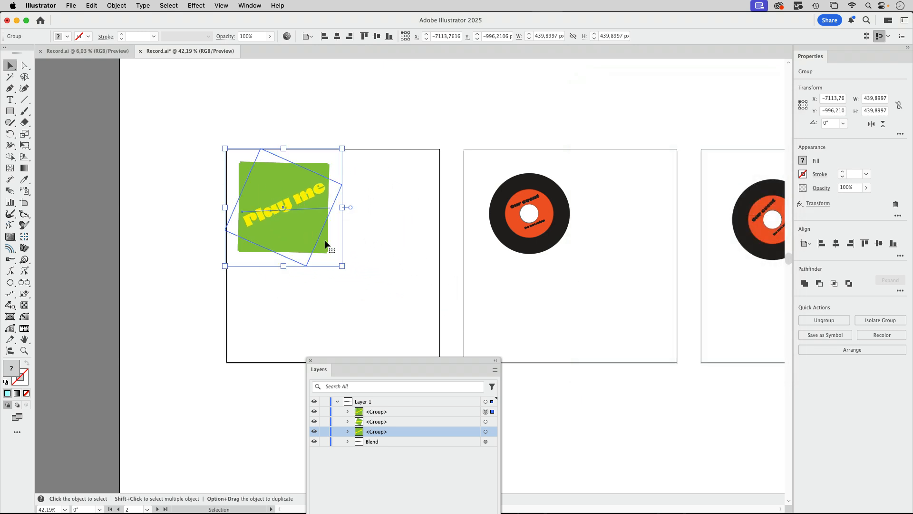
pyautogui.click(485, 432)
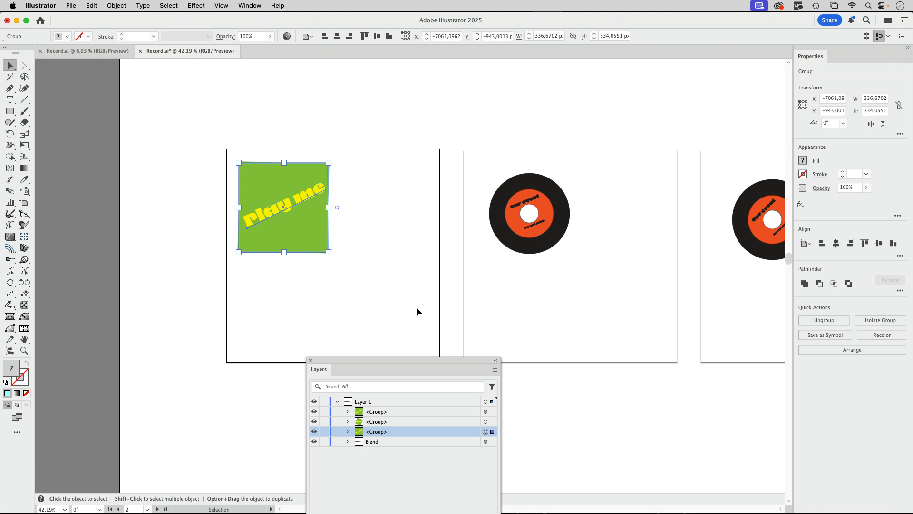
pyautogui.press('Delete')
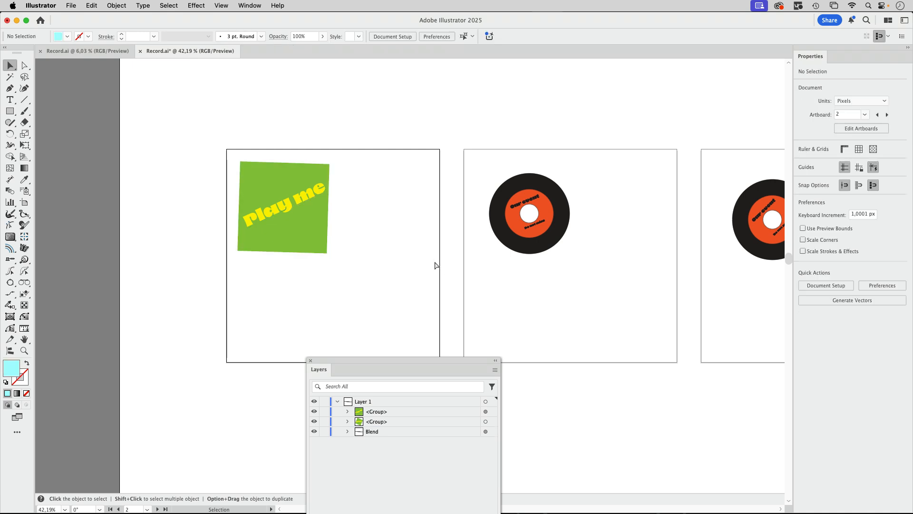
# - Select the sleeve groups on the first and last artboards together and make a blend between them
pyautogui.press('a')
pyautogui.press('super+minus')
pyautogui.press('super+minus')
pyautogui.press('super+minus')
pyautogui.press('super+minus')
pyautogui.press('super+minus')
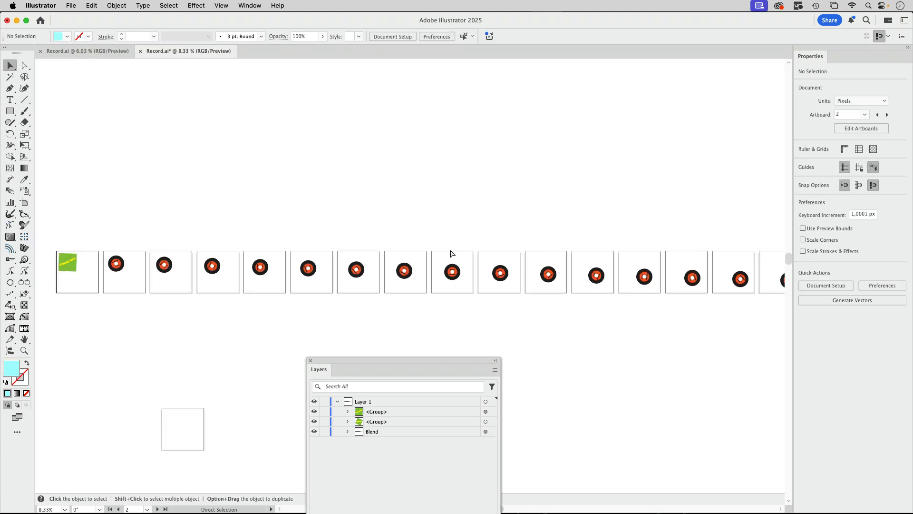
pyautogui.press('v')
pyautogui.click(493, 412)
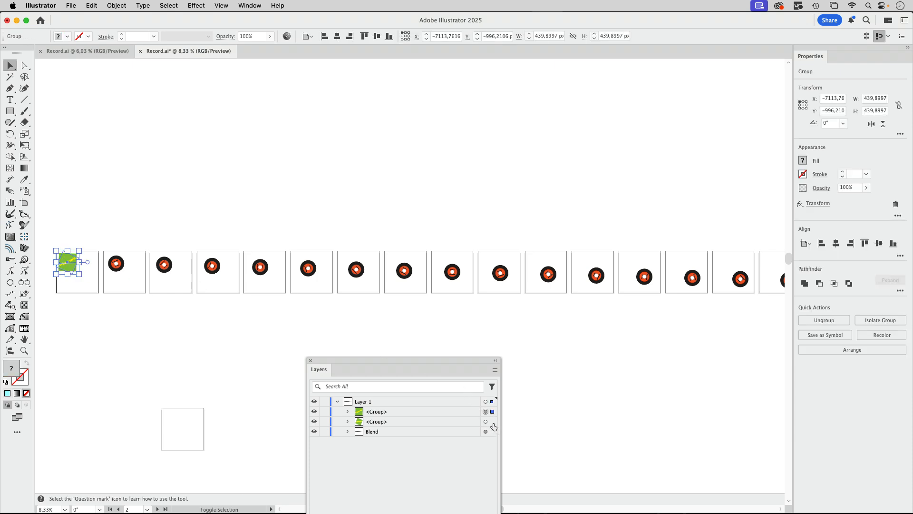
pyautogui.keyDown('shift'); pyautogui.click(492, 422); pyautogui.keyUp('shift')
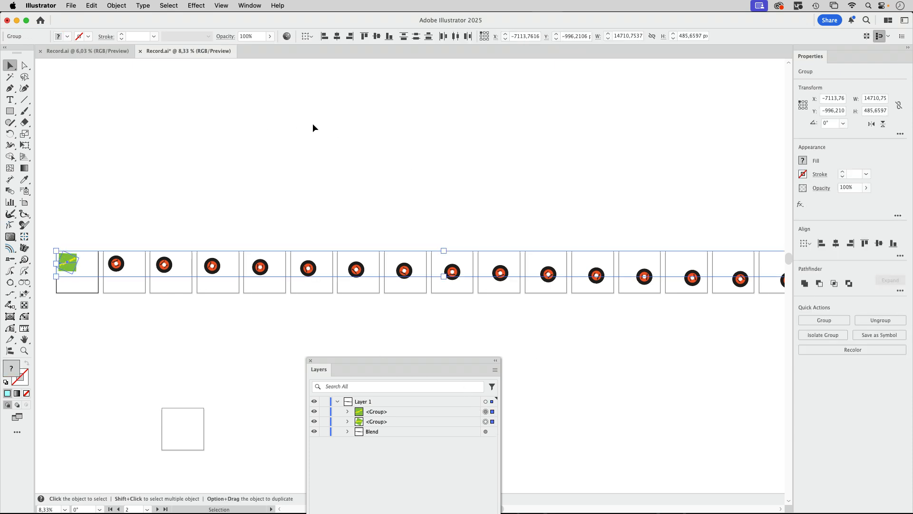
pyautogui.click(117, 6)
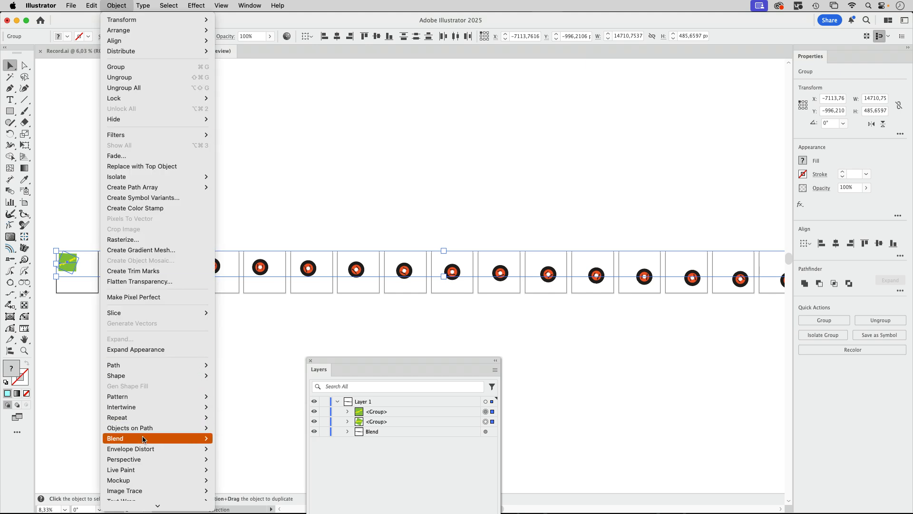
pyautogui.moveTo(206, 438)
pyautogui.click(237, 426)
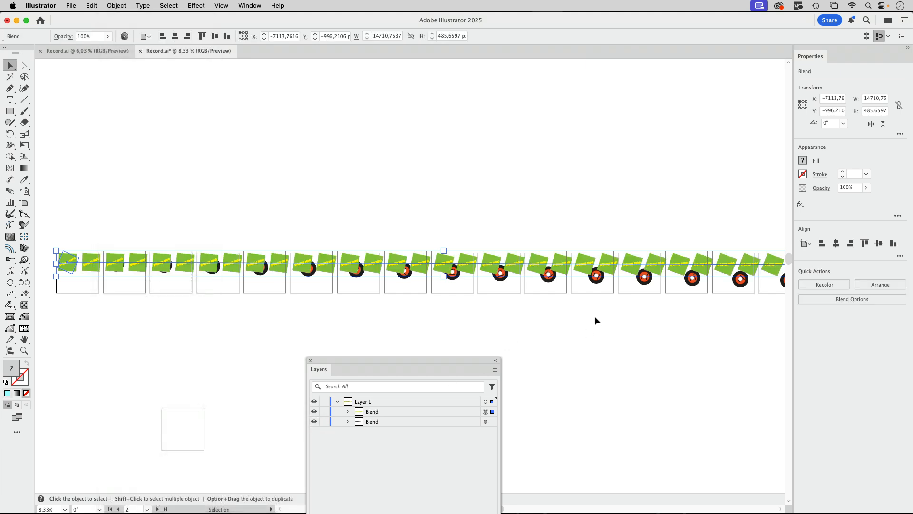
# - Set the sleeve blend's spacing to Specified Steps with 31 steps
pyautogui.doubleClick(10, 191)
pyautogui.click(384, 128)
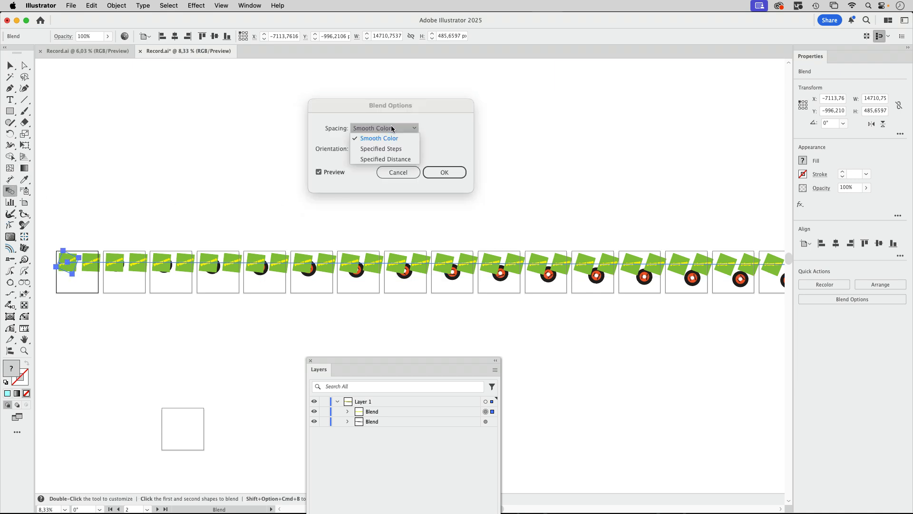
pyautogui.click(392, 149)
pyautogui.hotkey('shift', 'Down')
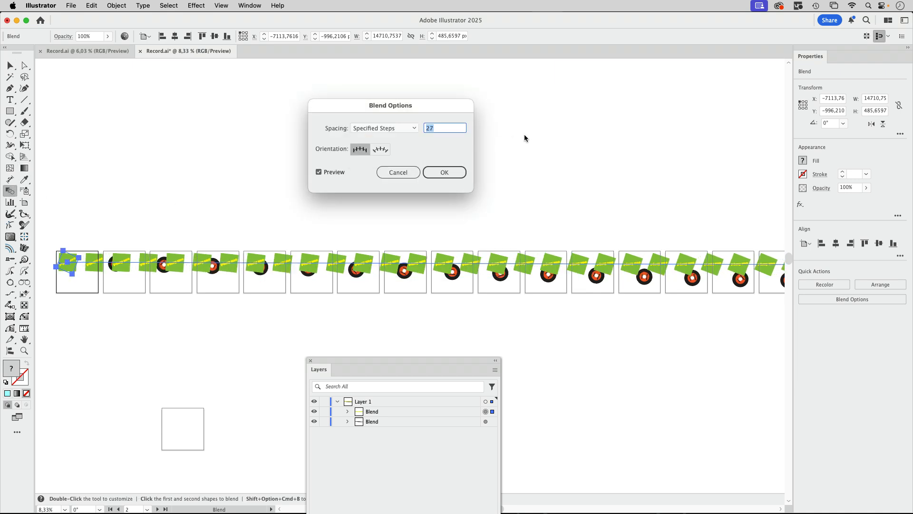
pyautogui.press('Down')
pyautogui.press('Down')
pyautogui.press('Down')
pyautogui.press('Down')
pyautogui.press('Down')
pyautogui.press('Down')
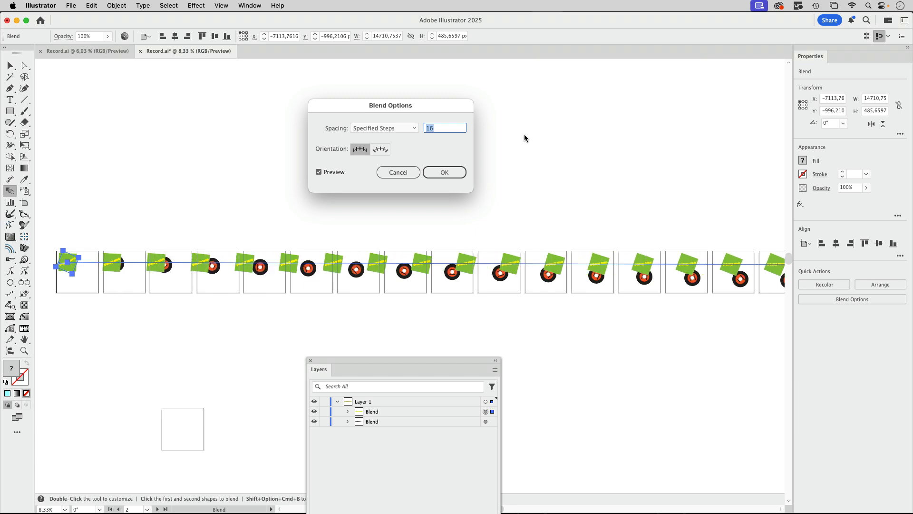
pyautogui.write('31')
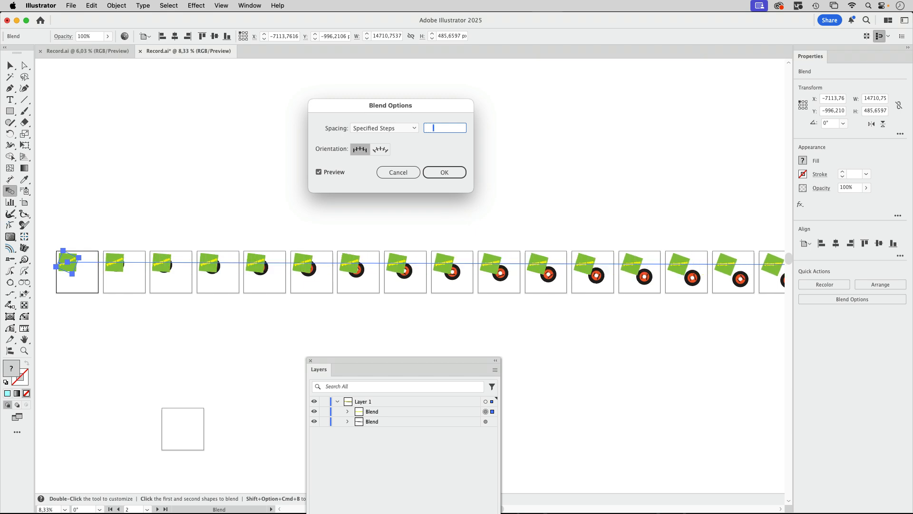
pyautogui.click(449, 172)
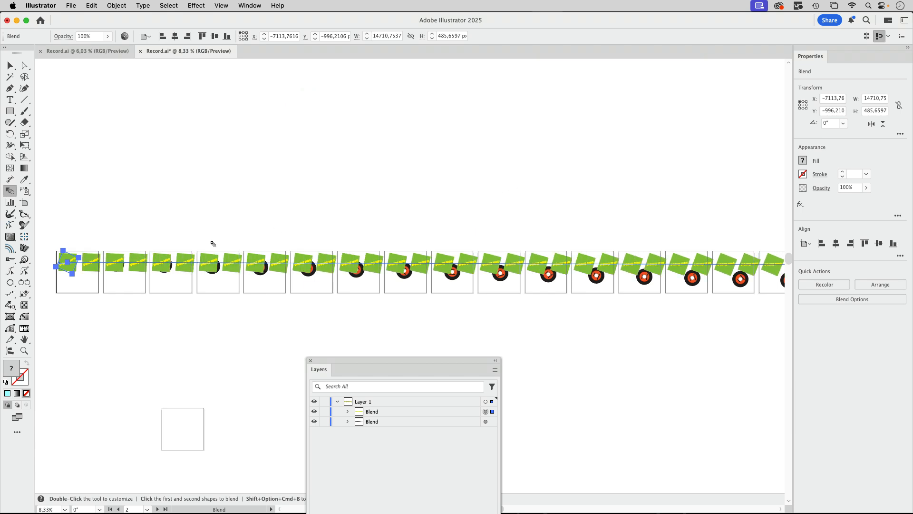
# - Change the sleeve blend's spacing to 15 specified steps
pyautogui.doubleClick(10, 191)
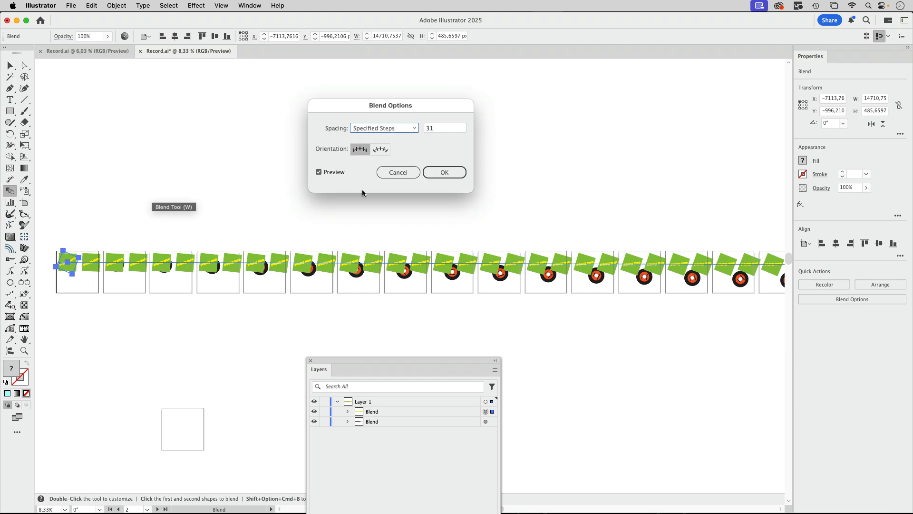
pyautogui.click(440, 129)
pyautogui.press('Down')
pyautogui.press('Down')
pyautogui.press('Down')
pyautogui.press('Down')
pyautogui.press('Down')
pyautogui.press('Down')
pyautogui.press('Down')
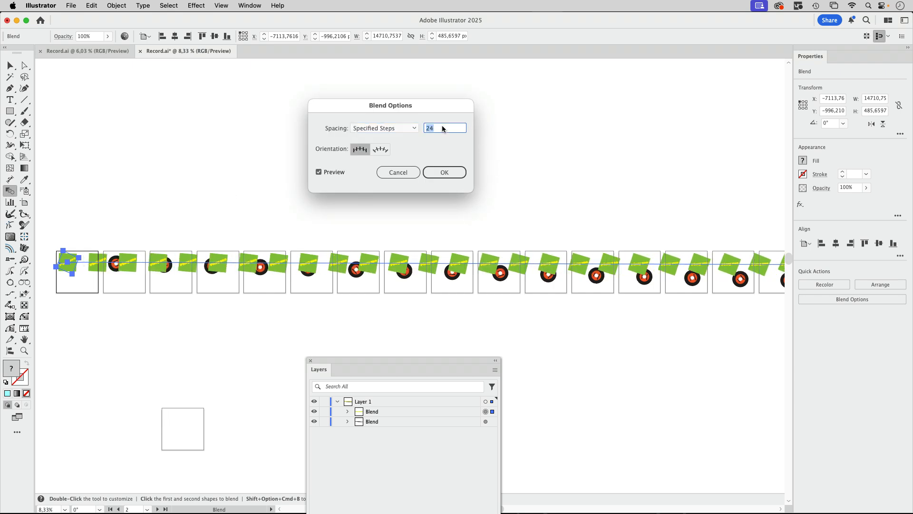
pyautogui.press('Down')
pyautogui.press('Down')
pyautogui.press('Down')
pyautogui.press('Down')
pyautogui.press('Down')
pyautogui.press('Down')
pyautogui.press('Down')
pyautogui.press('Down')
pyautogui.press('Down')
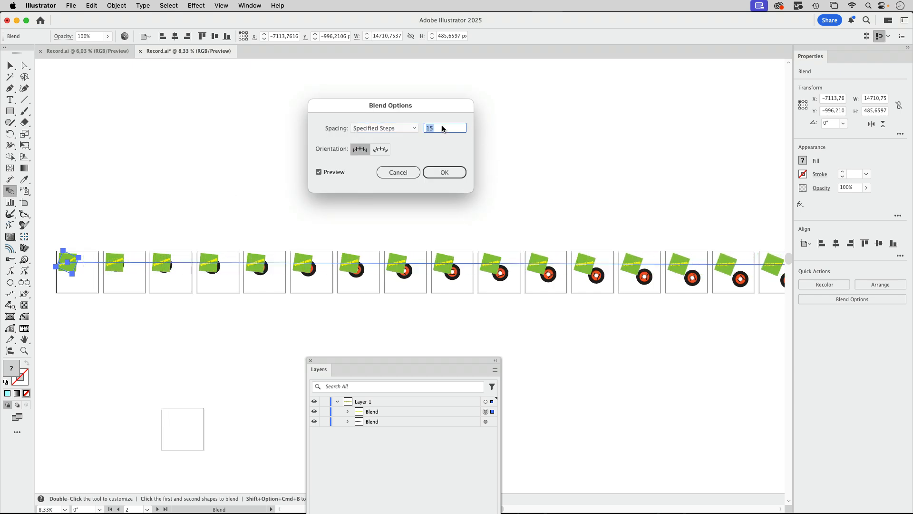
pyautogui.click(444, 172)
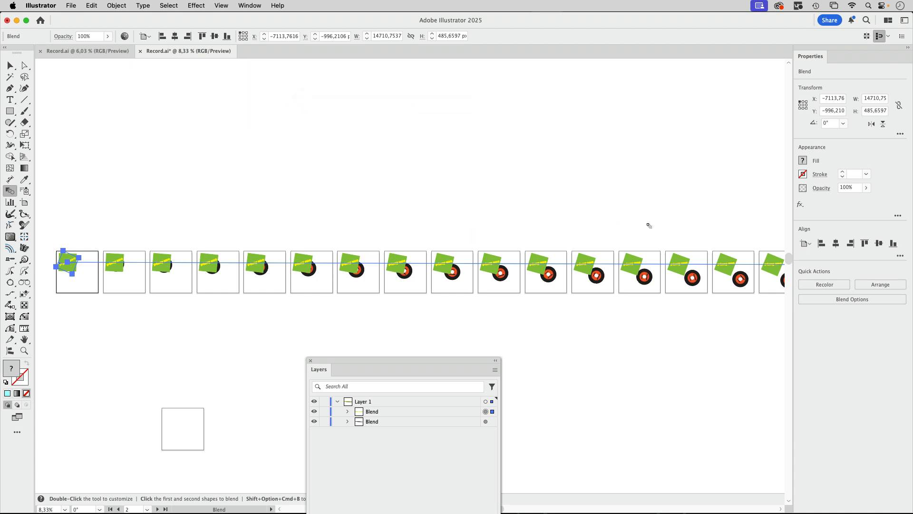
# - Add an anchor point to the record blend's spine at the seventh artboard in the row and raise it to Y −737 px
pyautogui.press('super+minus')
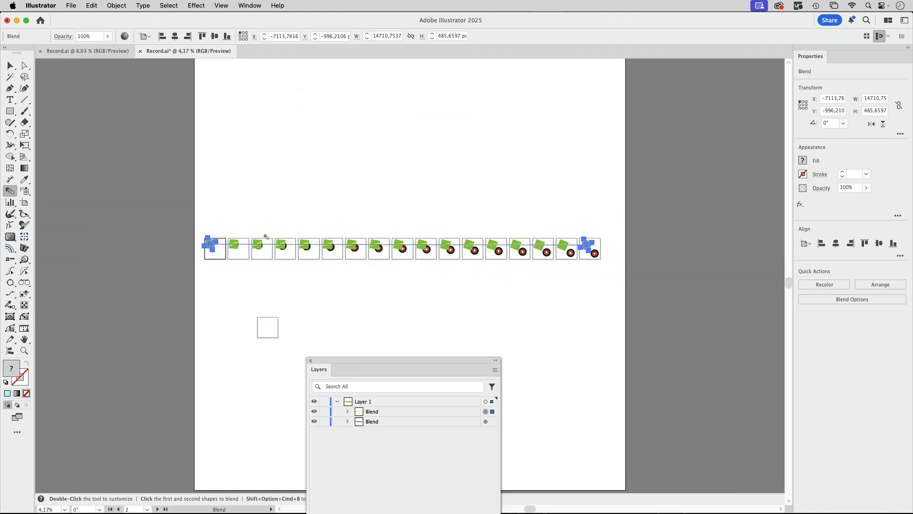
pyautogui.press('v')
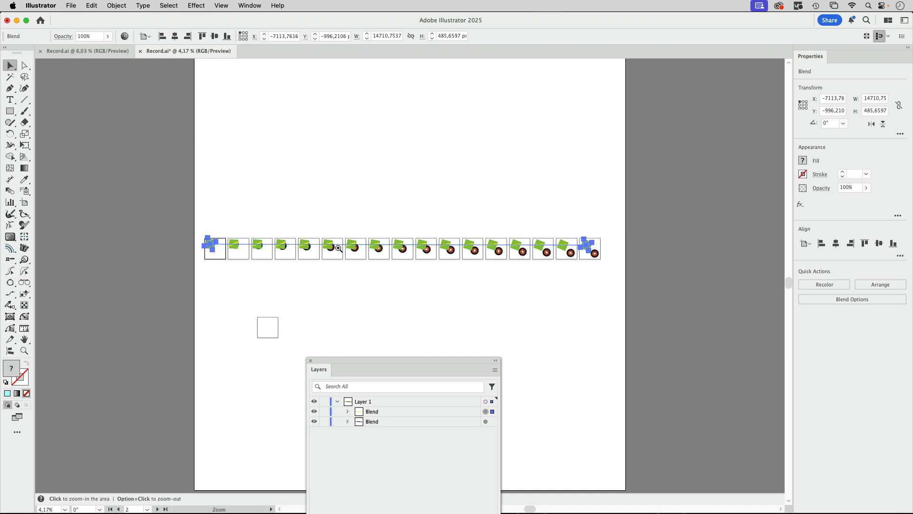
pyautogui.moveTo(338, 248); pyautogui.dragTo(504, 267)
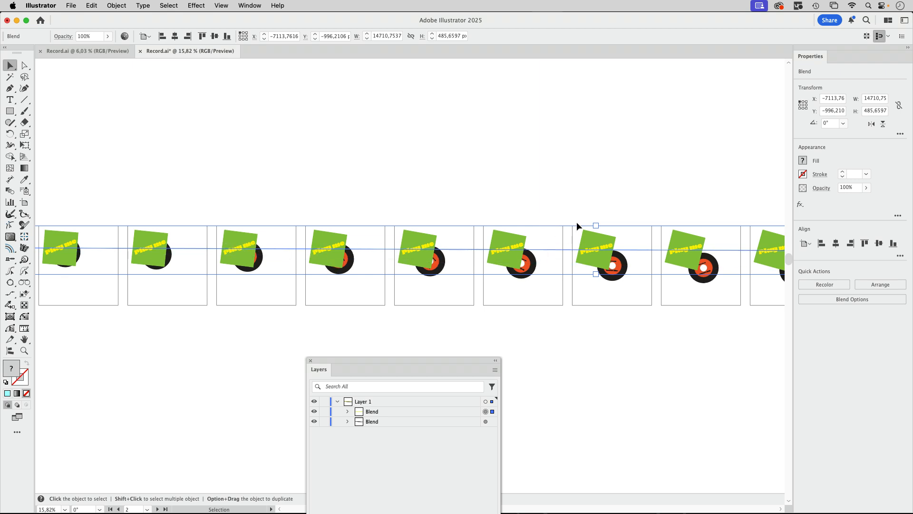
pyautogui.click(585, 350)
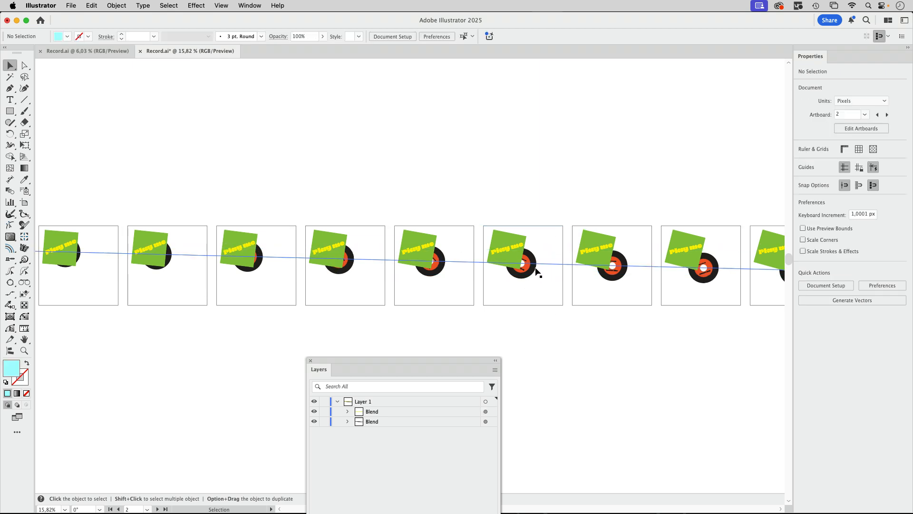
pyautogui.click(536, 269)
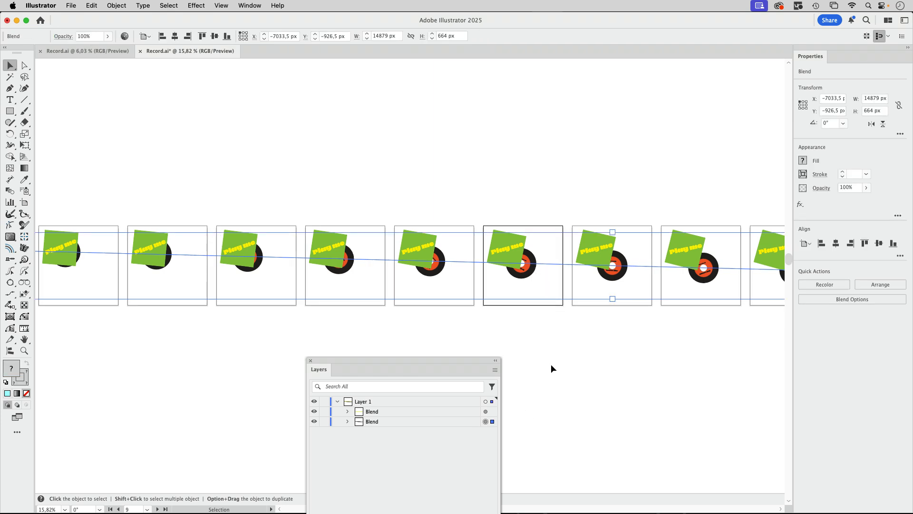
pyautogui.press('super+minus')
pyautogui.press('super+minus')
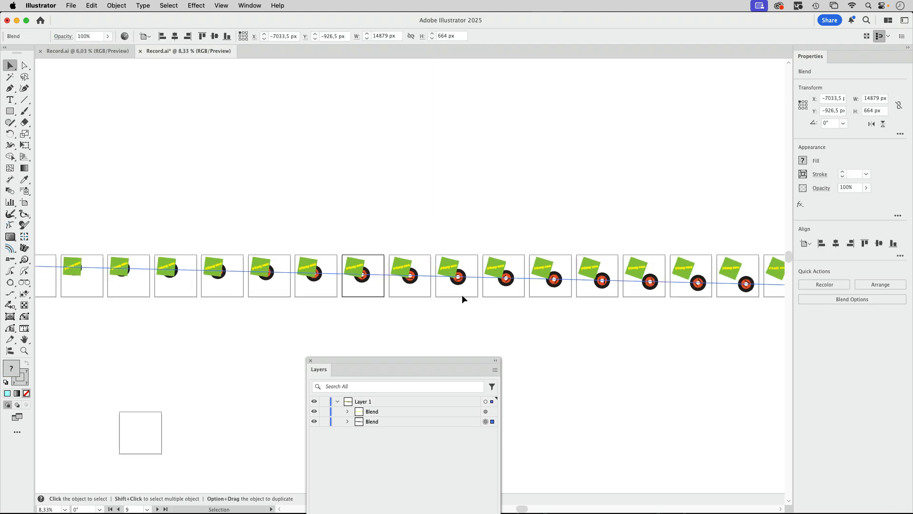
pyautogui.press('space')
pyautogui.moveTo(356, 309); pyautogui.dragTo(441, 288)
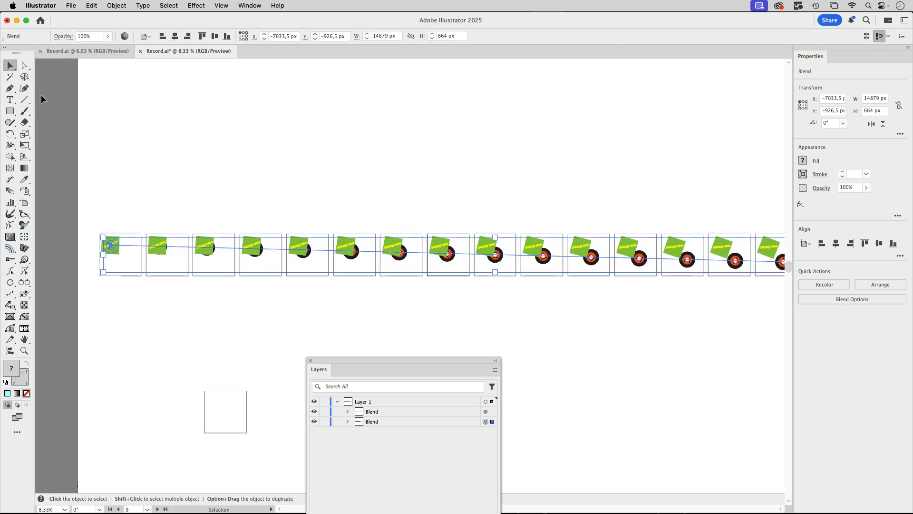
pyautogui.click(11, 91)
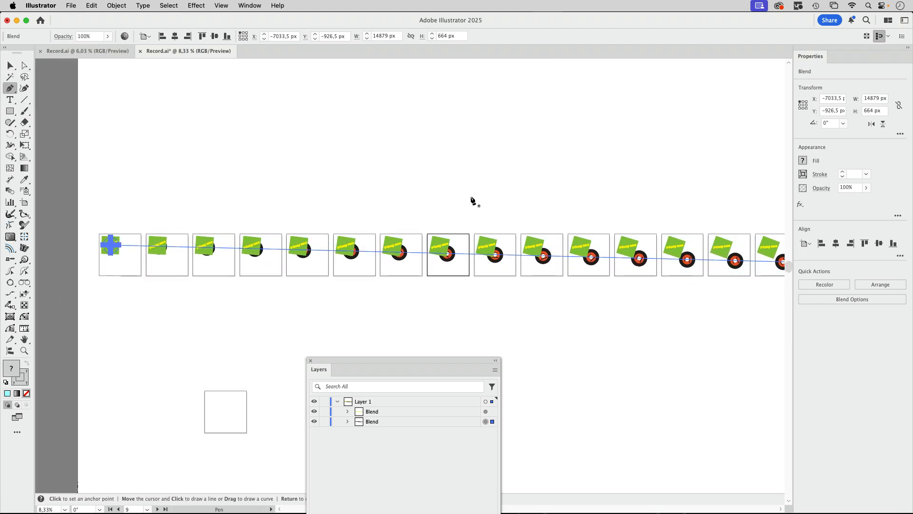
pyautogui.click(416, 255)
pyautogui.press('a')
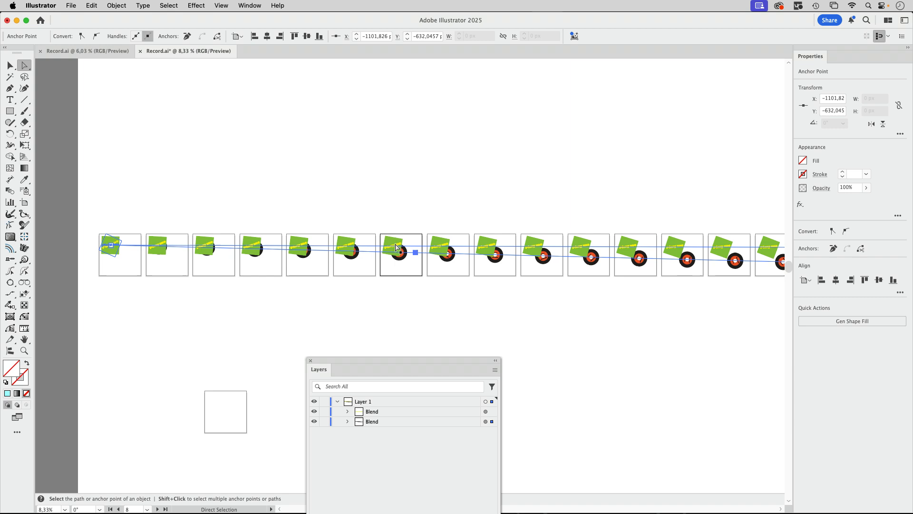
pyautogui.moveTo(415, 252); pyautogui.dragTo(415, 248)
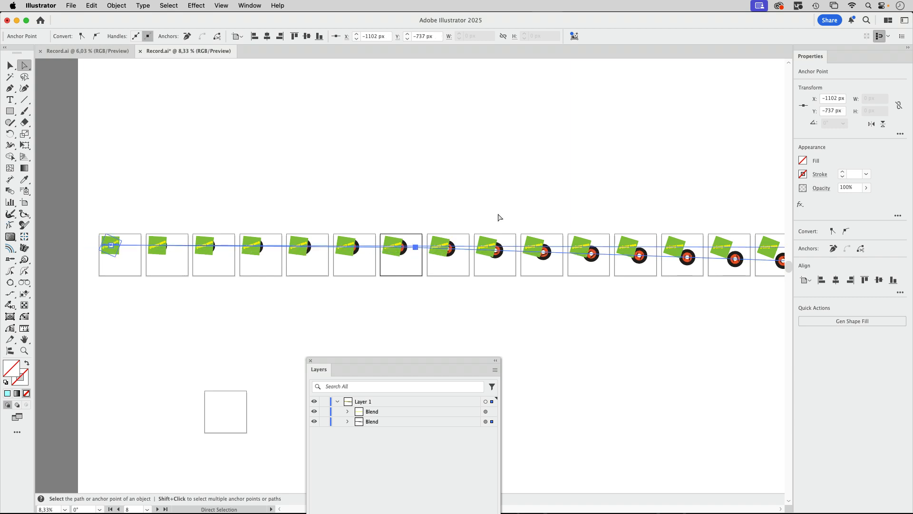
# - Add another anchor point to the record blend's spine at the twelfth artboard in the row, raise it to Y −669 px and deselect
pyautogui.press('space')
pyautogui.moveTo(628, 178); pyautogui.dragTo(356, 183)
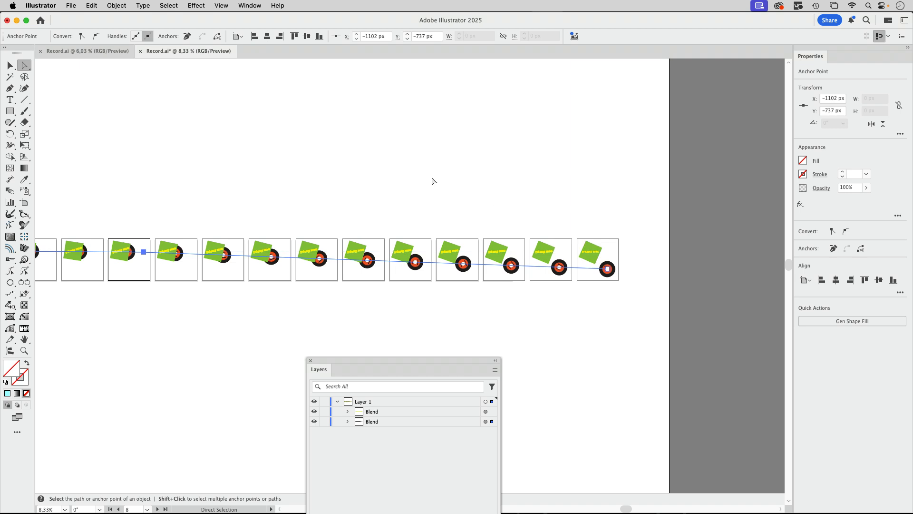
pyautogui.click(9, 88)
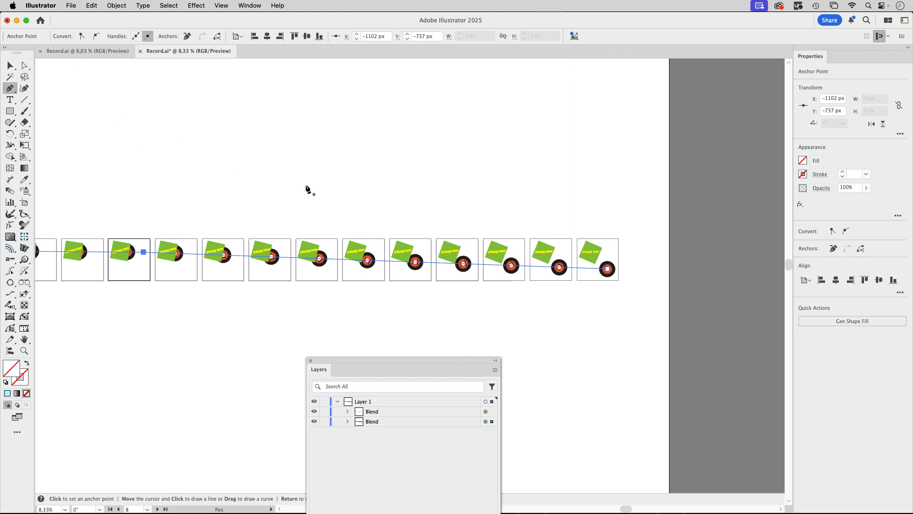
pyautogui.click(380, 260)
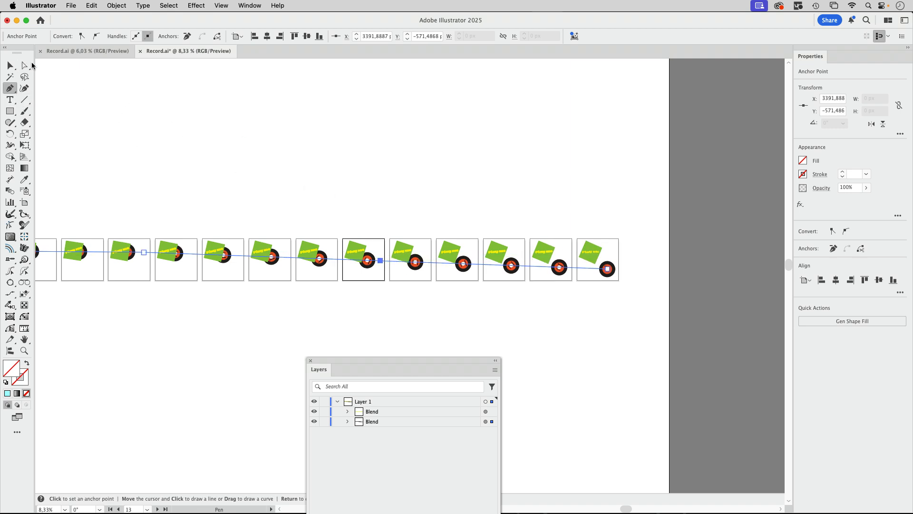
pyautogui.press('a')
pyautogui.moveTo(380, 260); pyautogui.dragTo(382, 256)
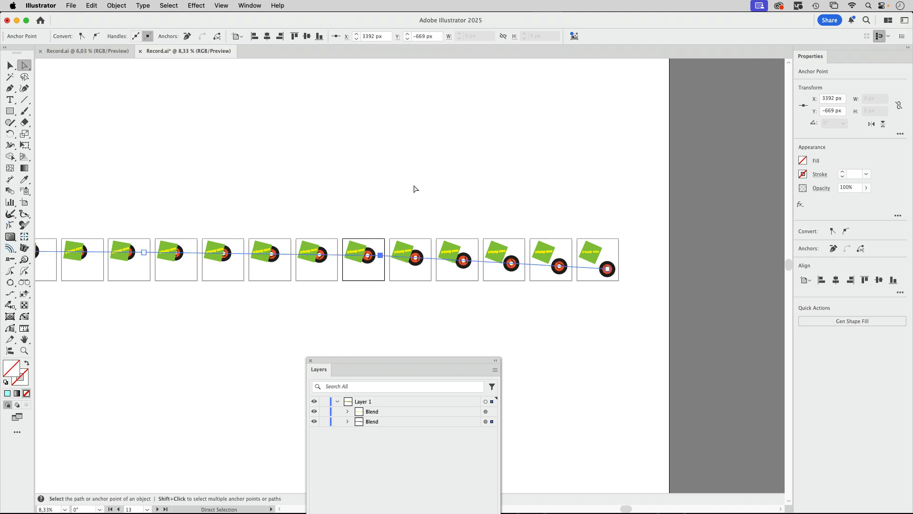
pyautogui.click(489, 174)
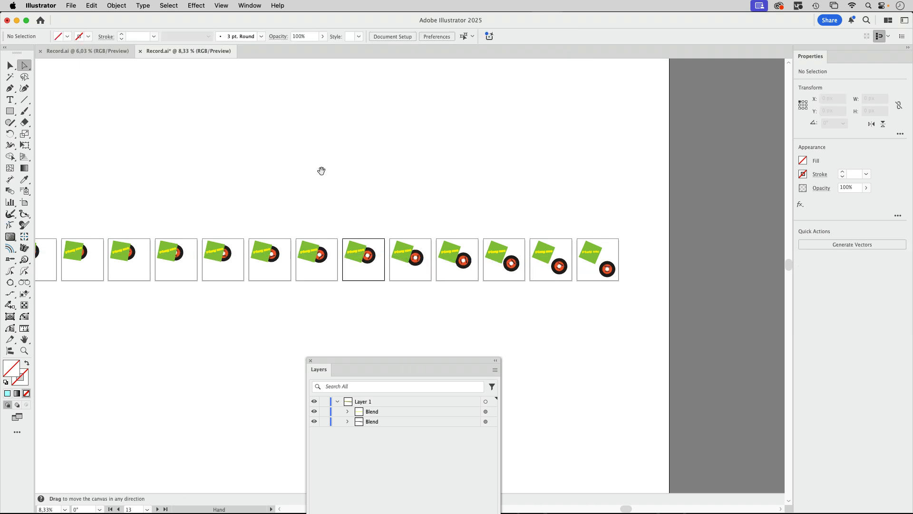
pyautogui.moveTo(321, 171); pyautogui.dragTo(500, 140)
pyautogui.scroll(-1, 350, 153)
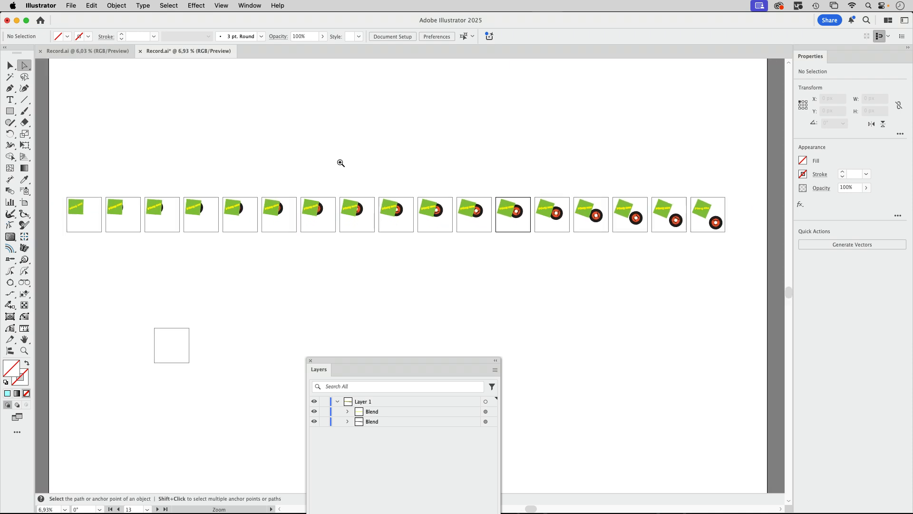
pyautogui.click(12, 65)
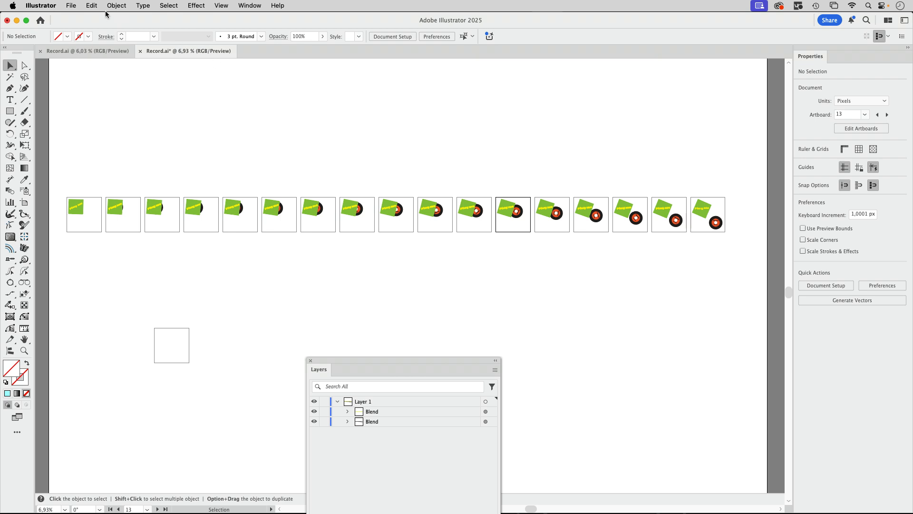
pyautogui.click(71, 6)
pyautogui.moveTo(118, 240)
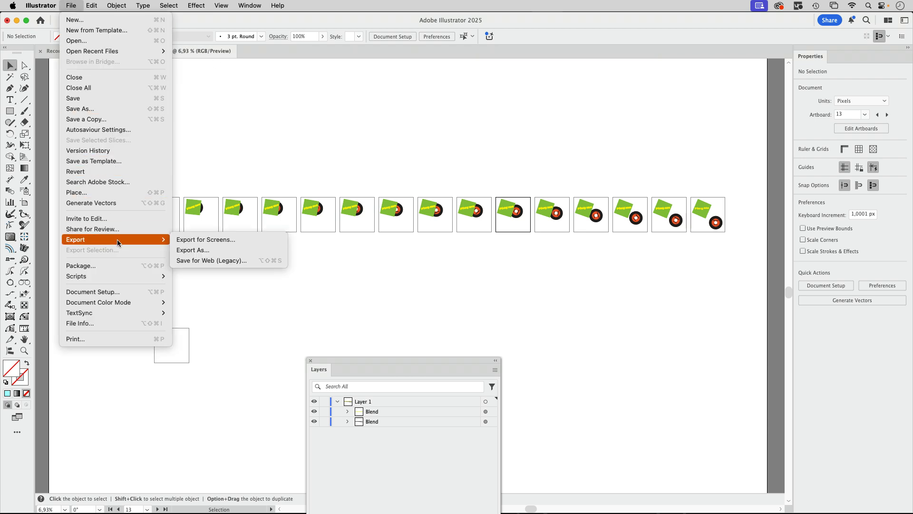
pyautogui.click(186, 240)
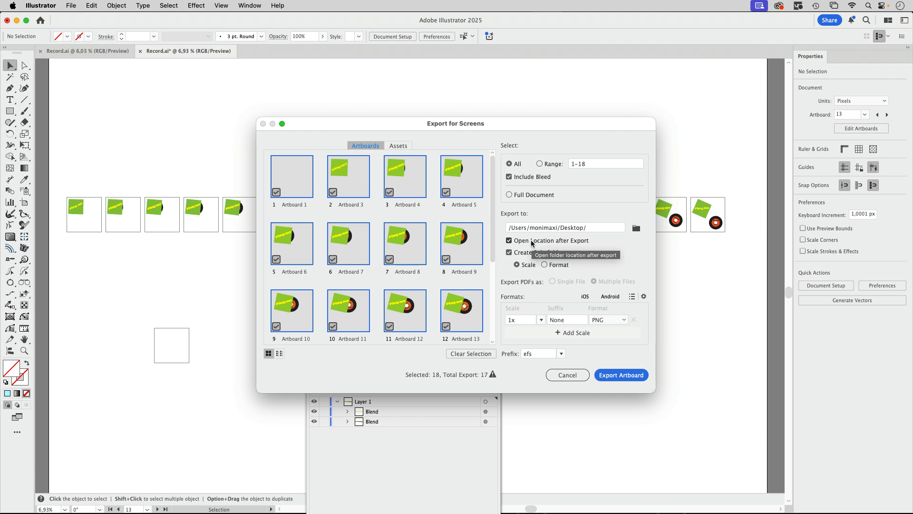
pyautogui.click(541, 320)
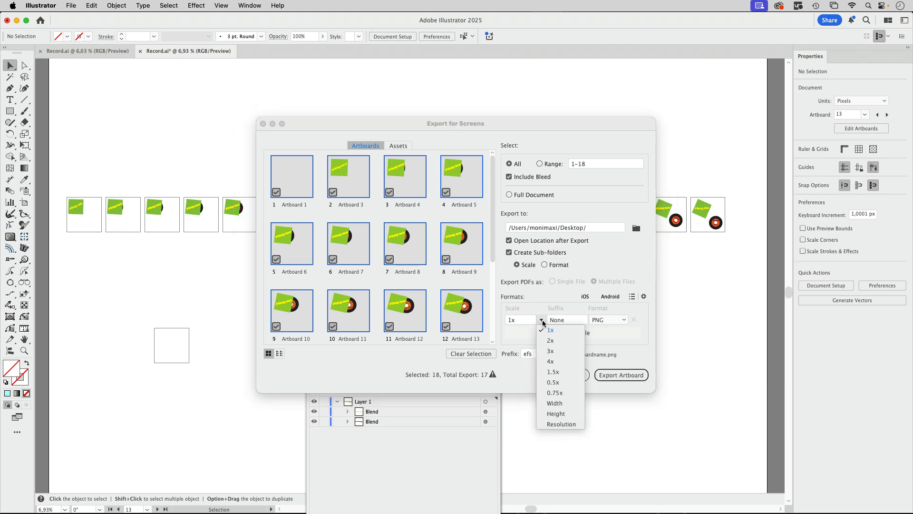
pyautogui.click(554, 403)
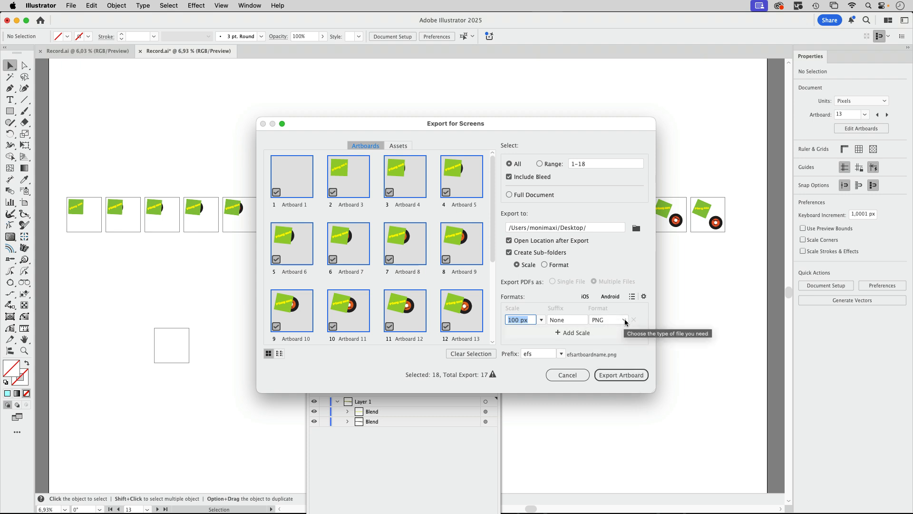
pyautogui.click(568, 375)
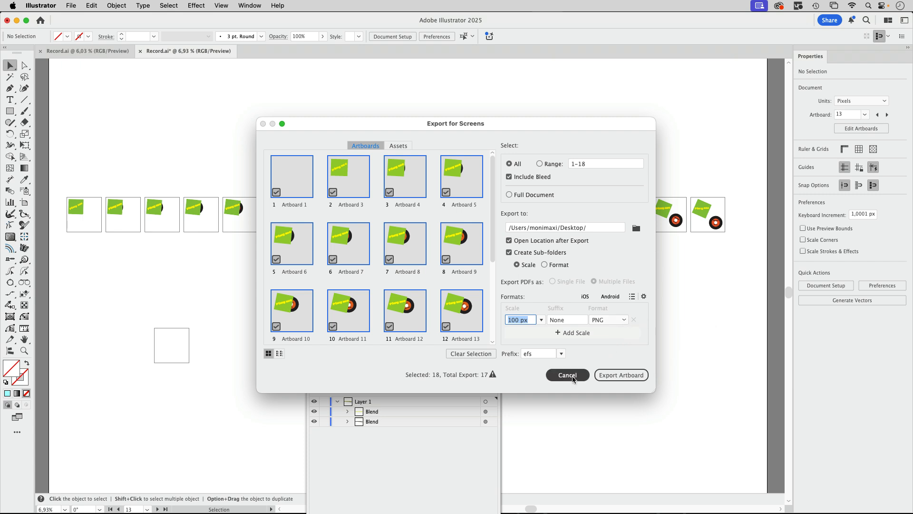
# - Open the GIFStudio extension and import all artboards as frames at the end of the sequence
pyautogui.click(257, 7)
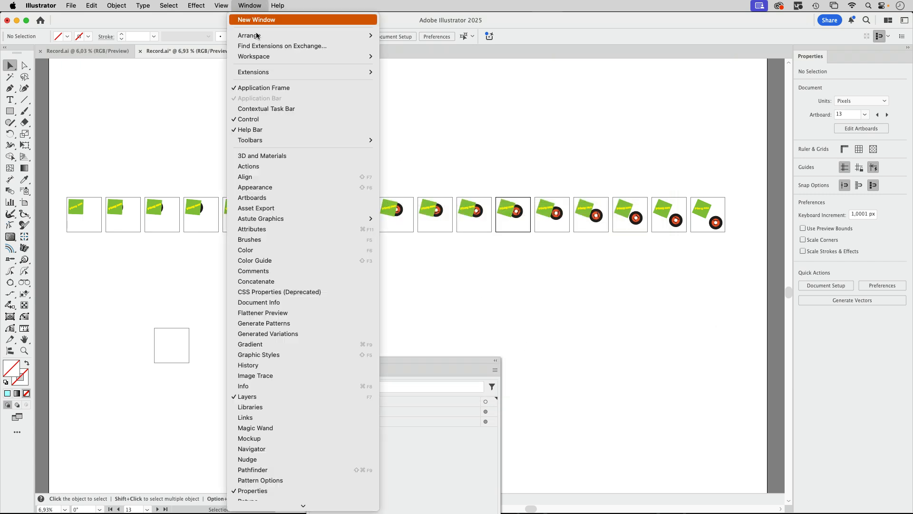
pyautogui.moveTo(256, 72)
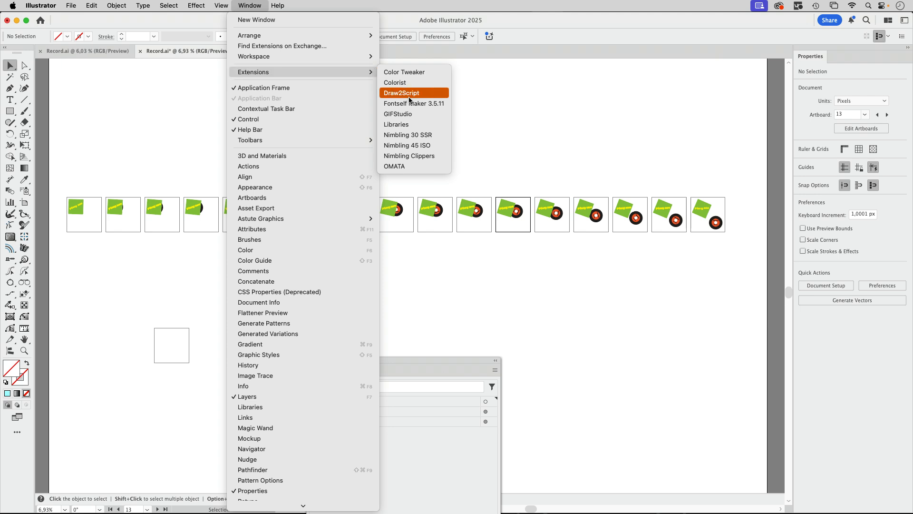
pyautogui.click(398, 114)
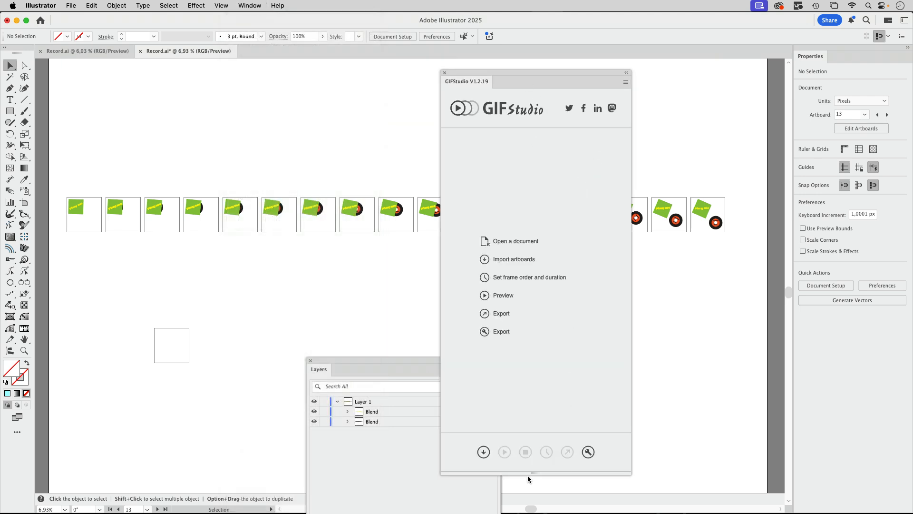
pyautogui.moveTo(537, 473); pyautogui.dragTo(536, 321)
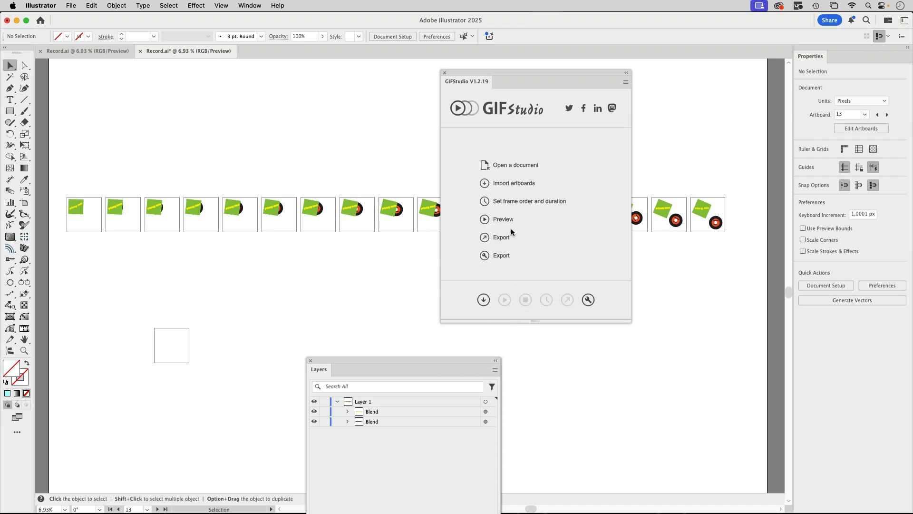
pyautogui.click(484, 299)
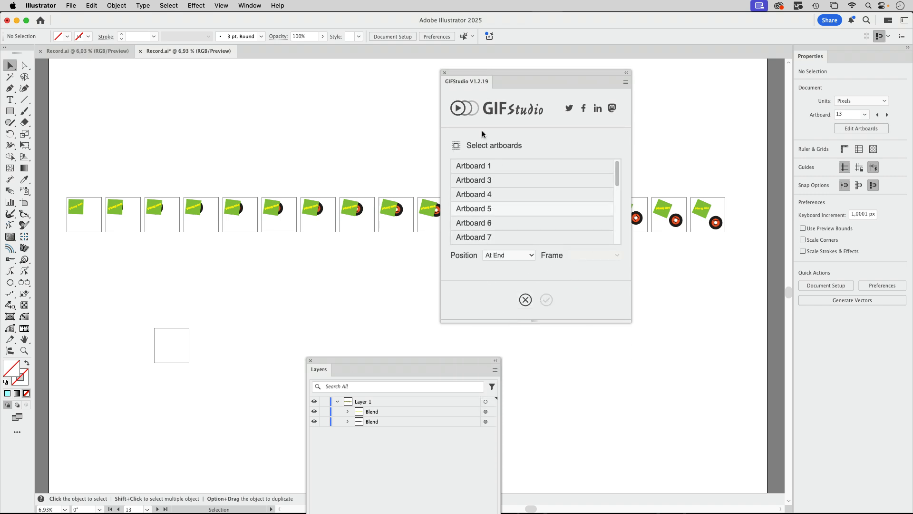
pyautogui.click(455, 146)
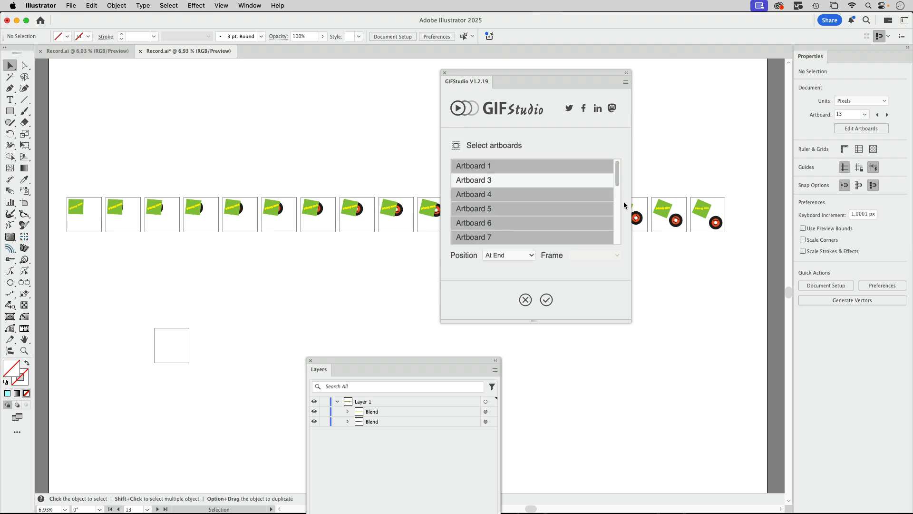
pyautogui.click(546, 300)
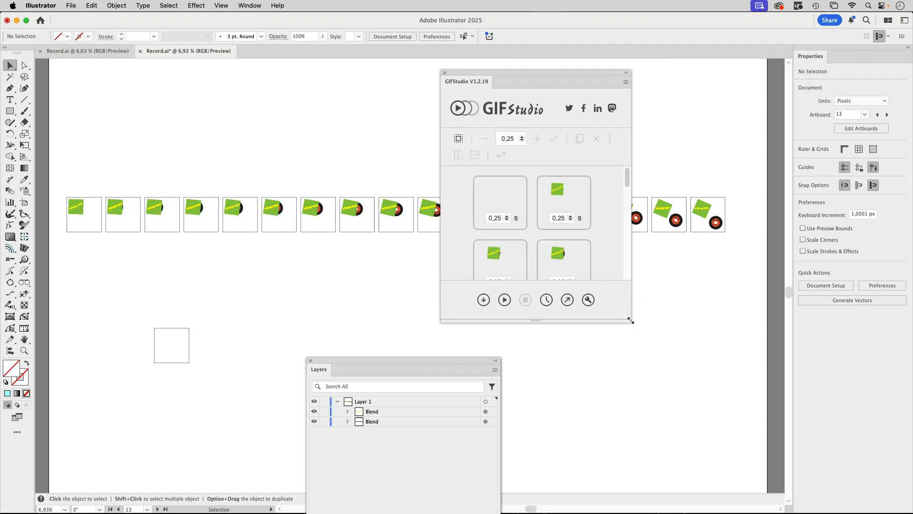
# - Set the duration of all GIFStudio frames to 0.1 s and preview the animation
pyautogui.moveTo(631, 321); pyautogui.dragTo(781, 439)
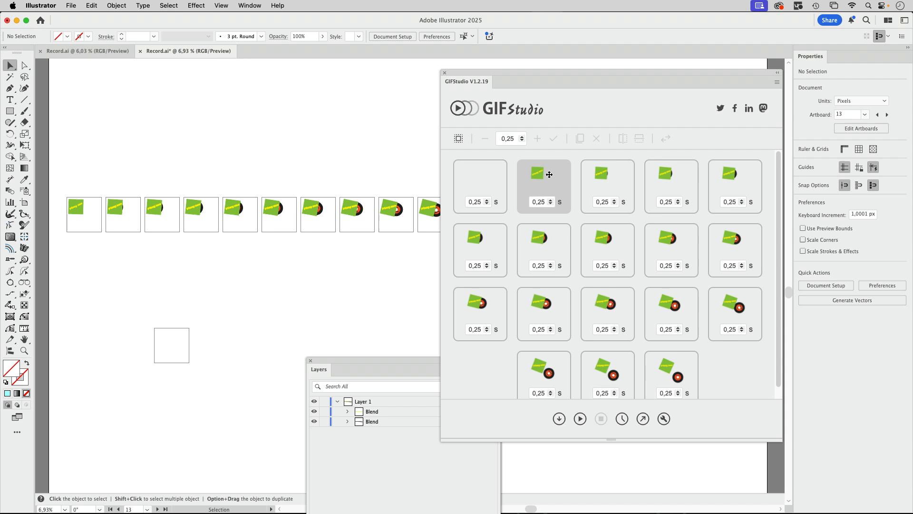
pyautogui.click(459, 138)
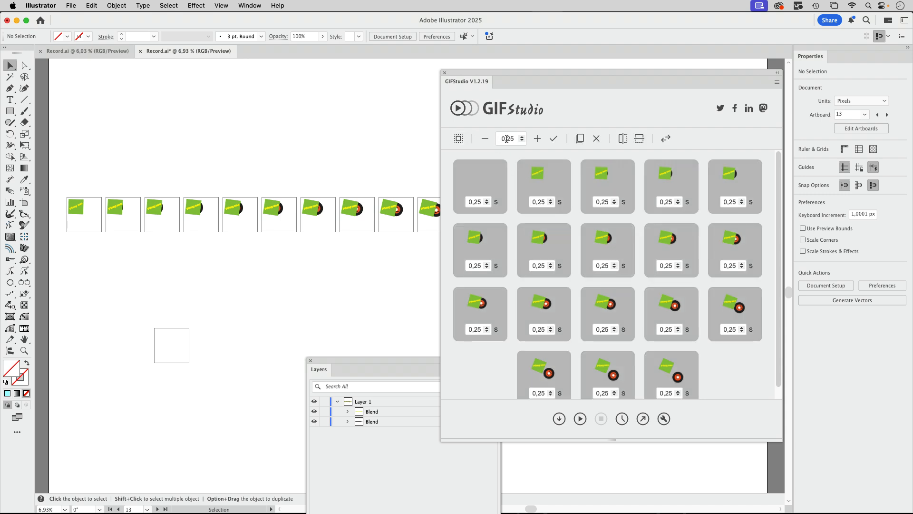
pyautogui.click(509, 138)
pyautogui.write('1')
pyautogui.click(554, 139)
pyautogui.scroll(-1, 732, 376)
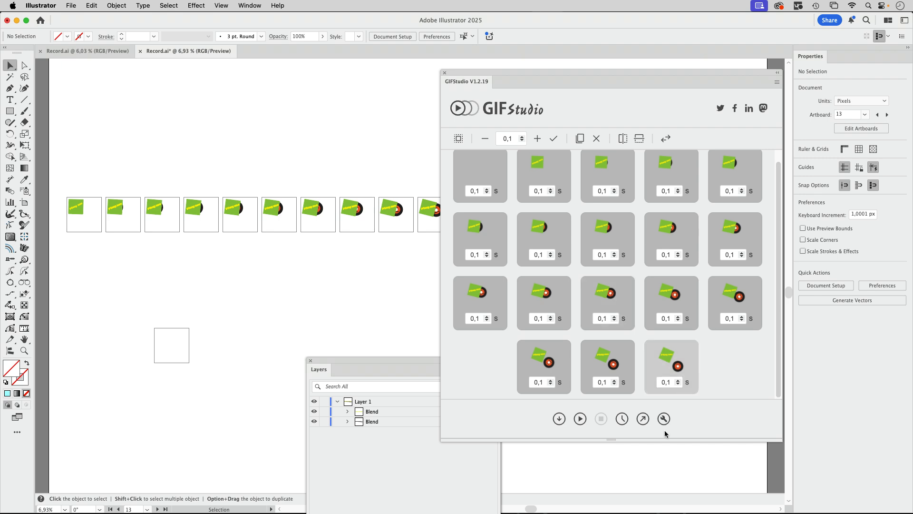
pyautogui.click(580, 419)
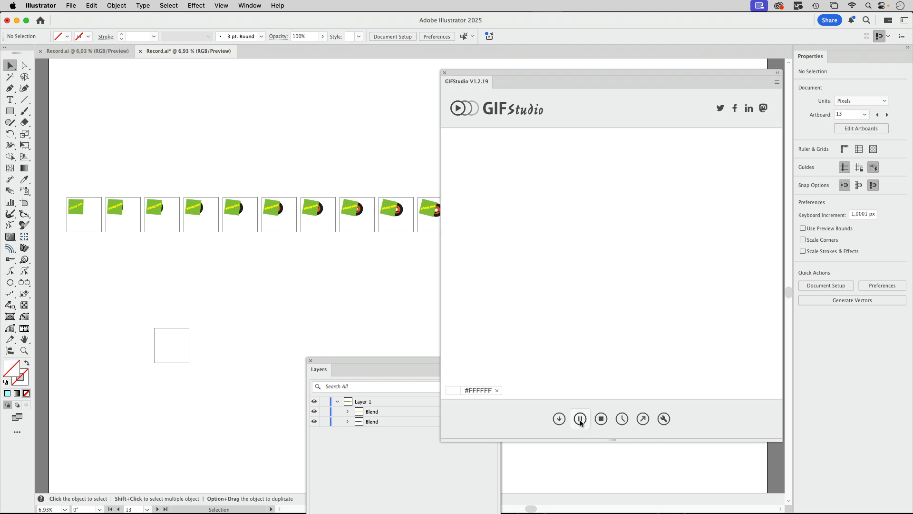